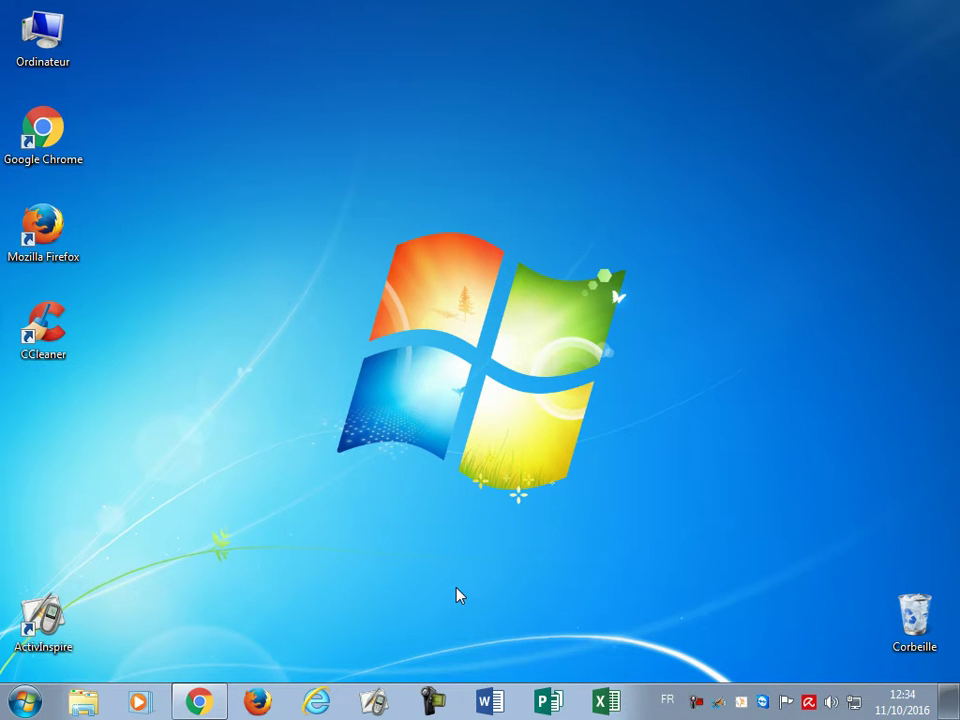
# Start Word 2013 from the installed Microsoft Office 2013 programs and create a blank document.
pyautogui.click(486, 705)
pyautogui.click(25, 702)
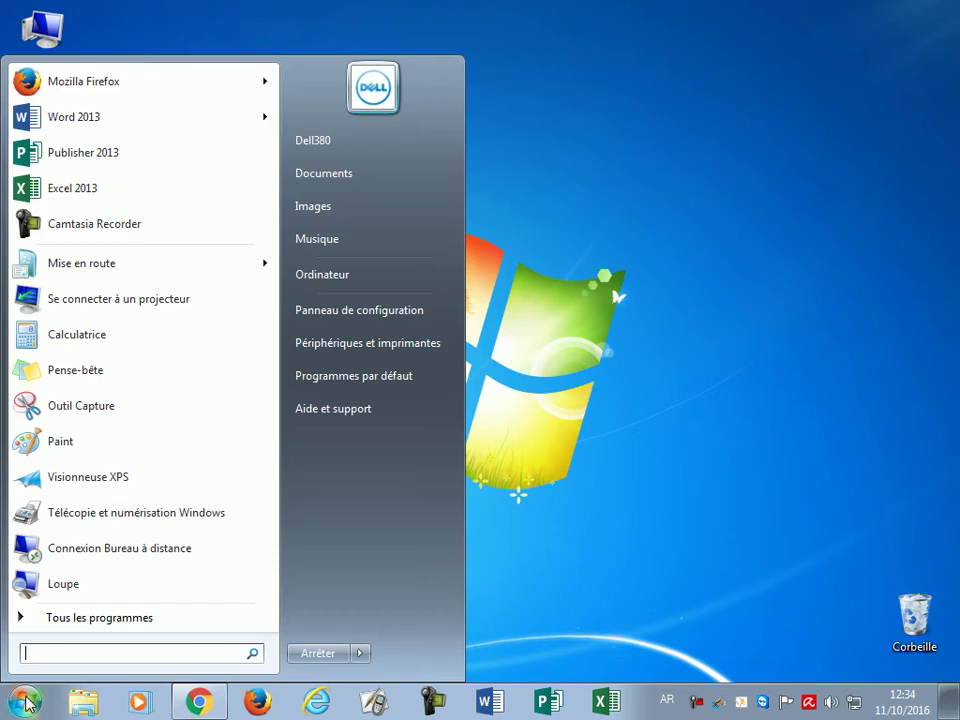
pyautogui.click(66, 620)
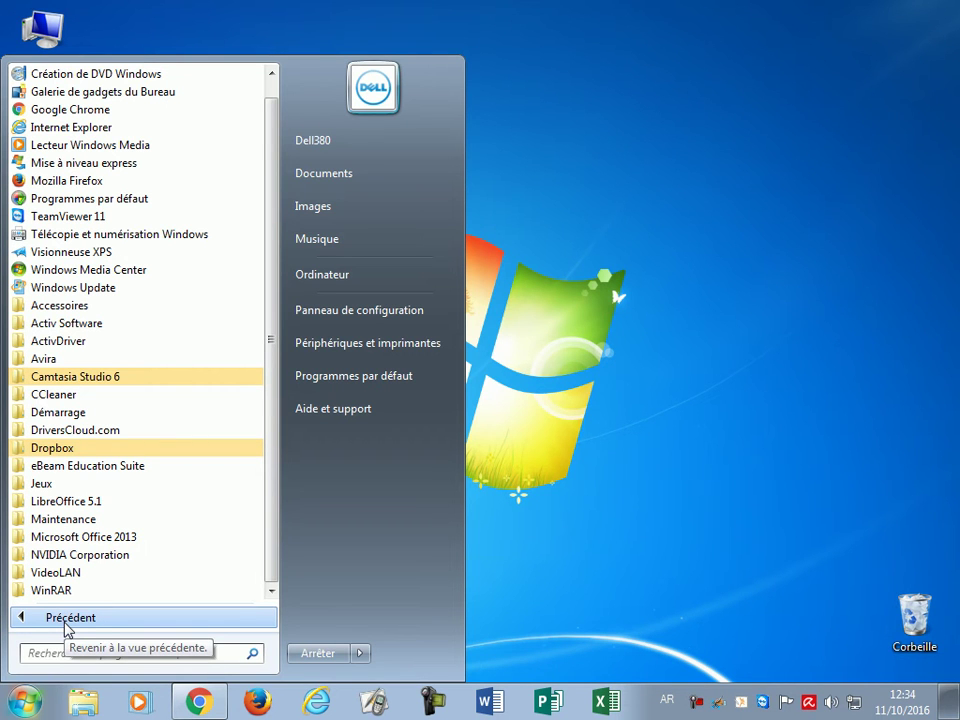
pyautogui.click(60, 537)
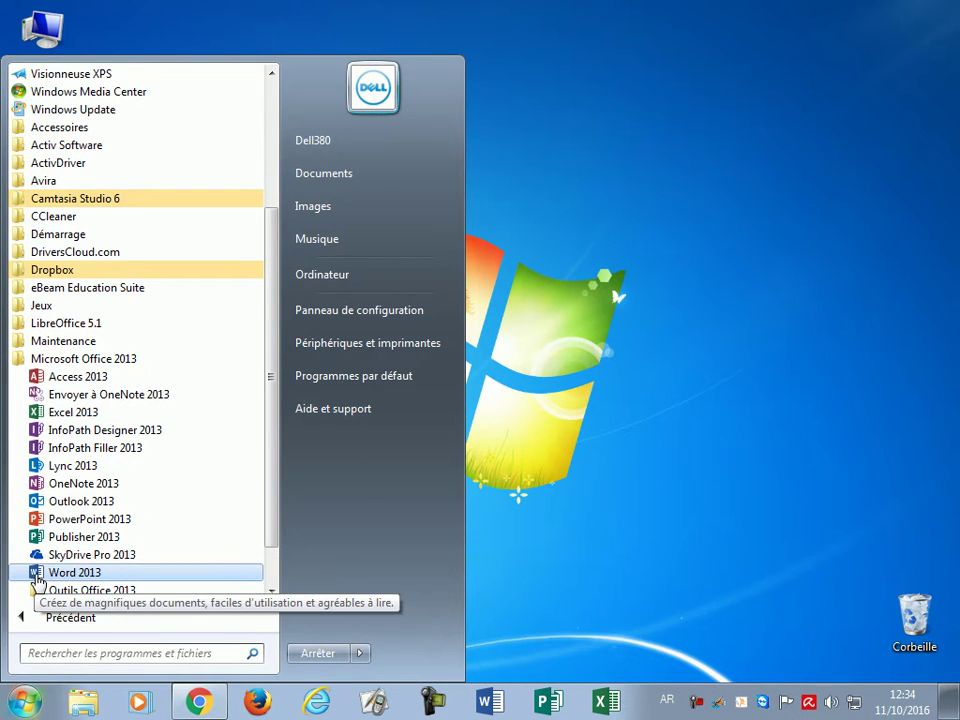
pyautogui.click(42, 574)
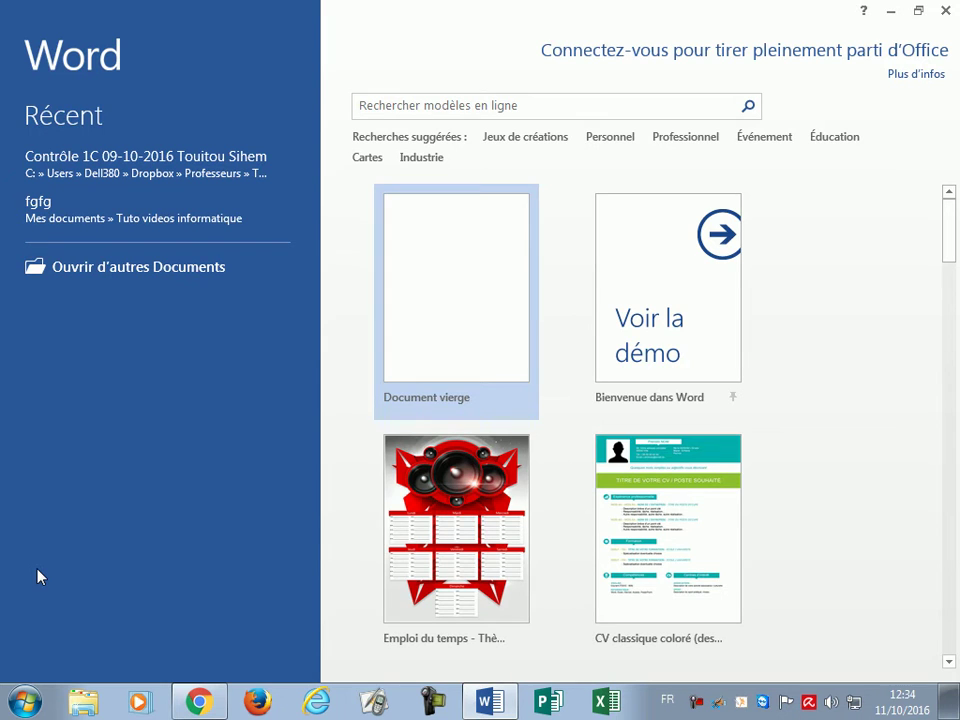
pyautogui.click(446, 311)
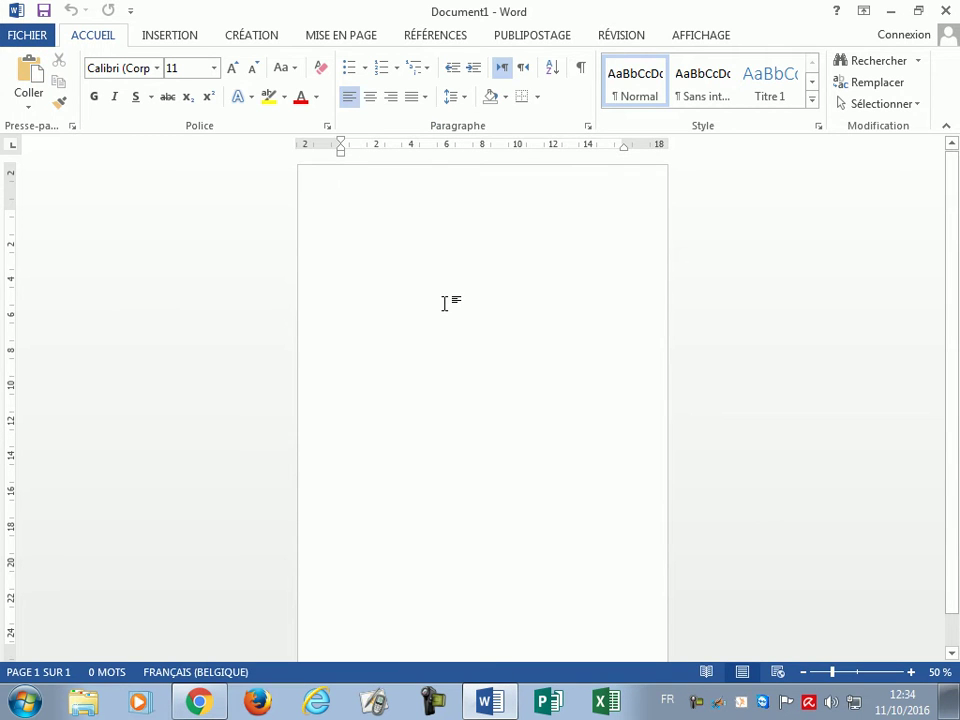
# Hide the rulers around the blank page and display them again.
pyautogui.click(300, 227)
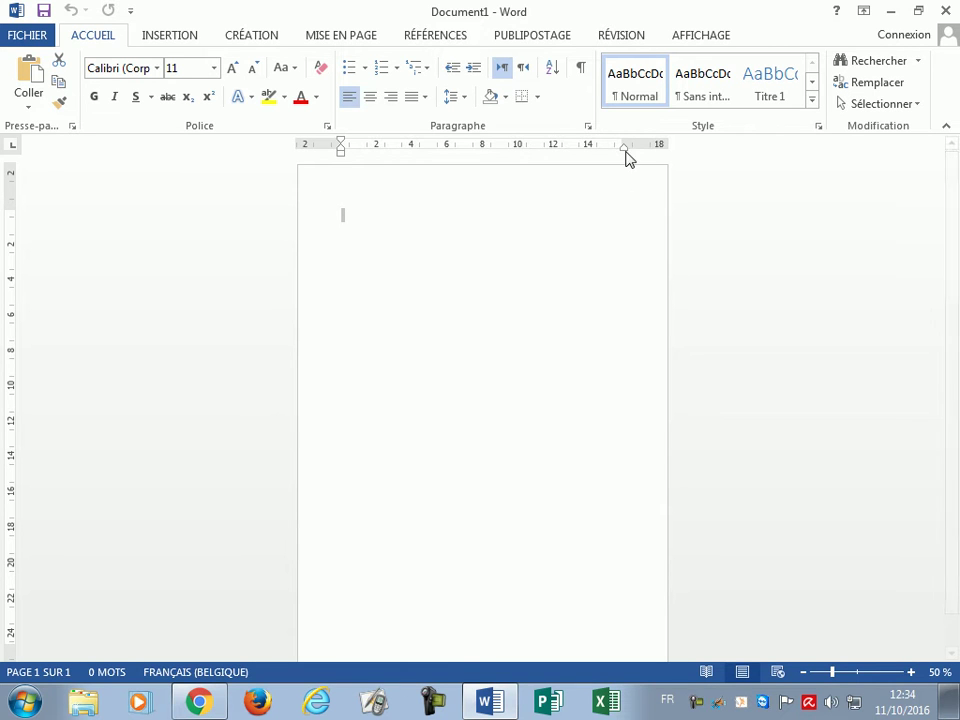
pyautogui.click(632, 219)
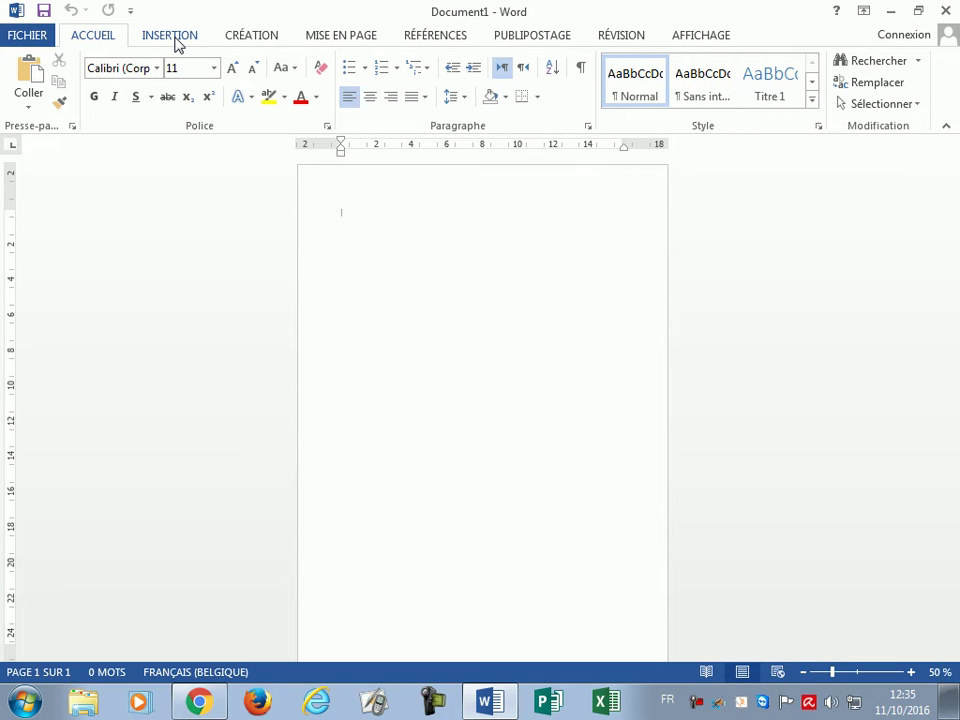
pyautogui.click(701, 38)
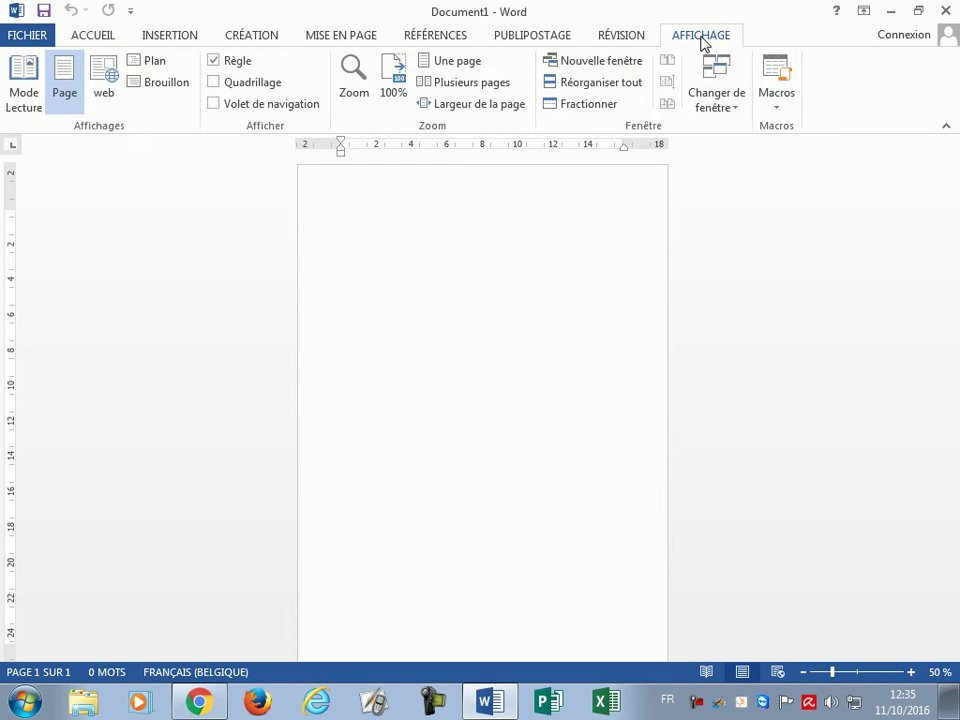
pyautogui.click(212, 61)
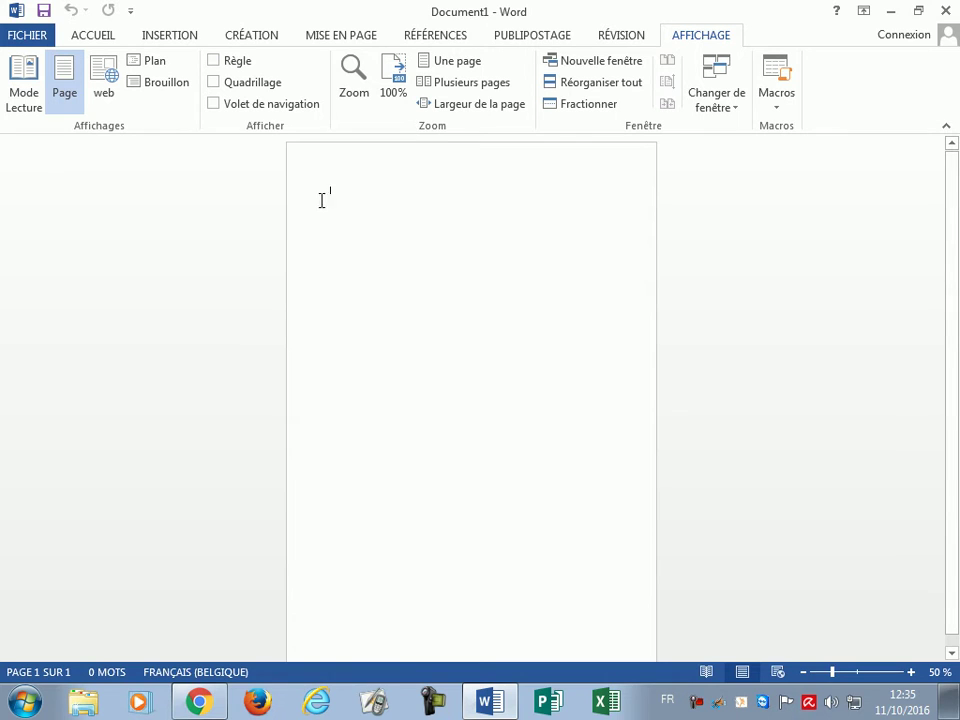
pyautogui.click(287, 207)
pyautogui.press('Delete')
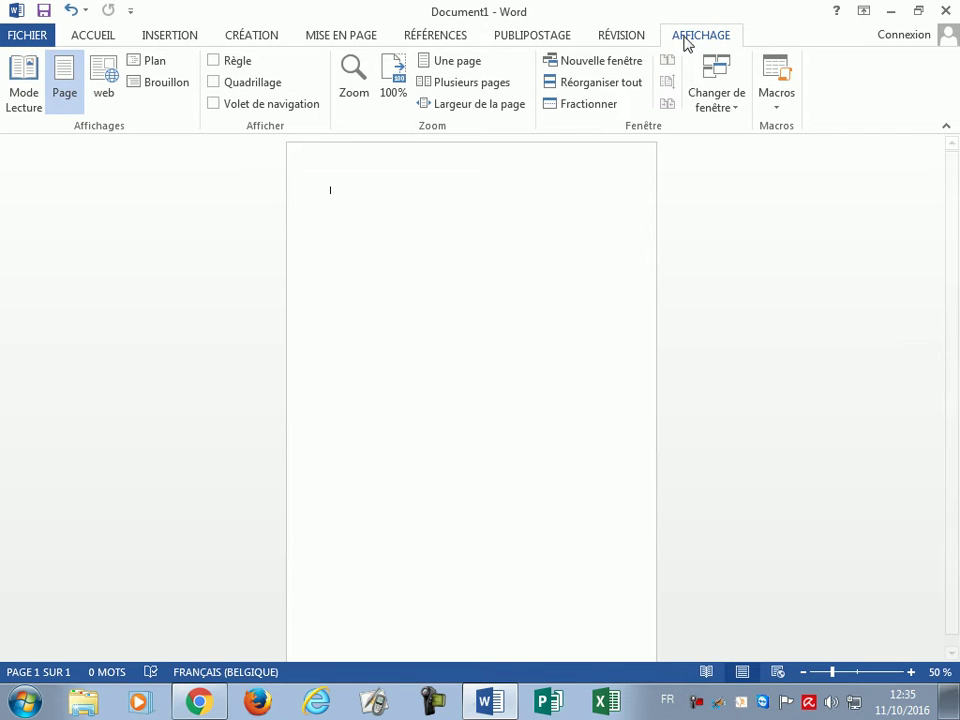
pyautogui.click(214, 62)
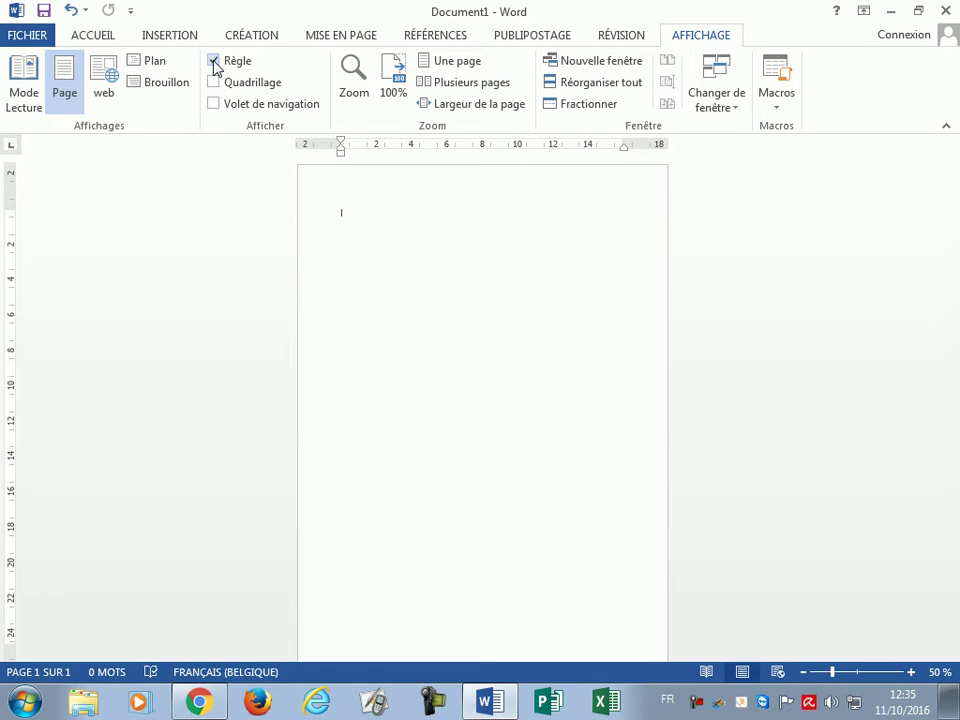
# Look through the ribbon's command sets, from the home and insertion commands to the review and display commands.
pyautogui.click(89, 38)
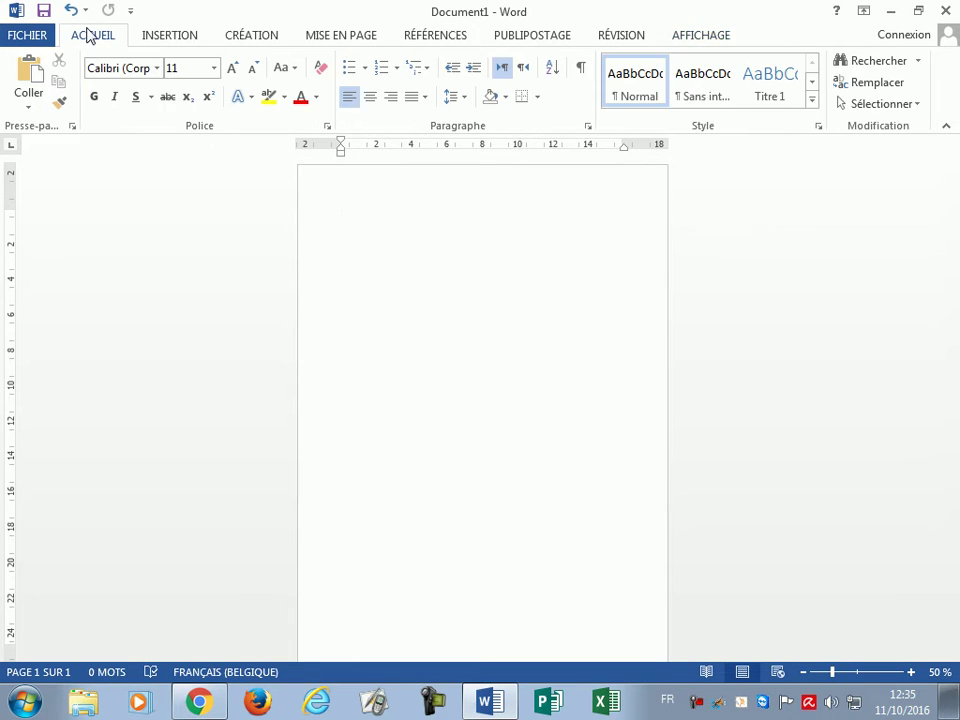
pyautogui.click(163, 38)
pyautogui.click(247, 40)
pyautogui.click(333, 37)
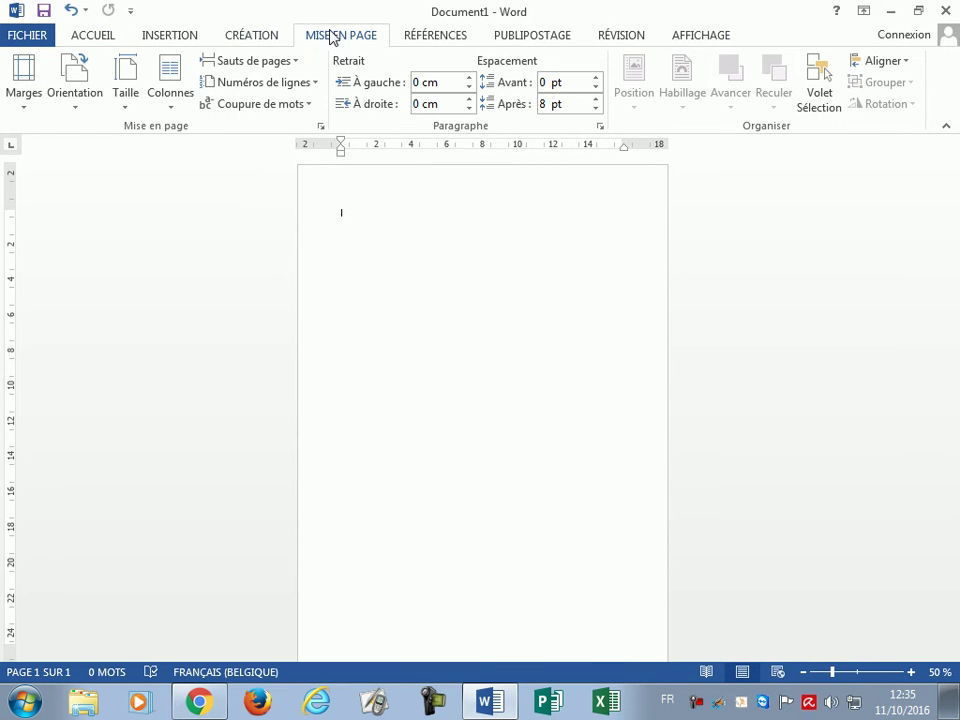
pyautogui.click(427, 36)
pyautogui.click(519, 36)
pyautogui.click(617, 38)
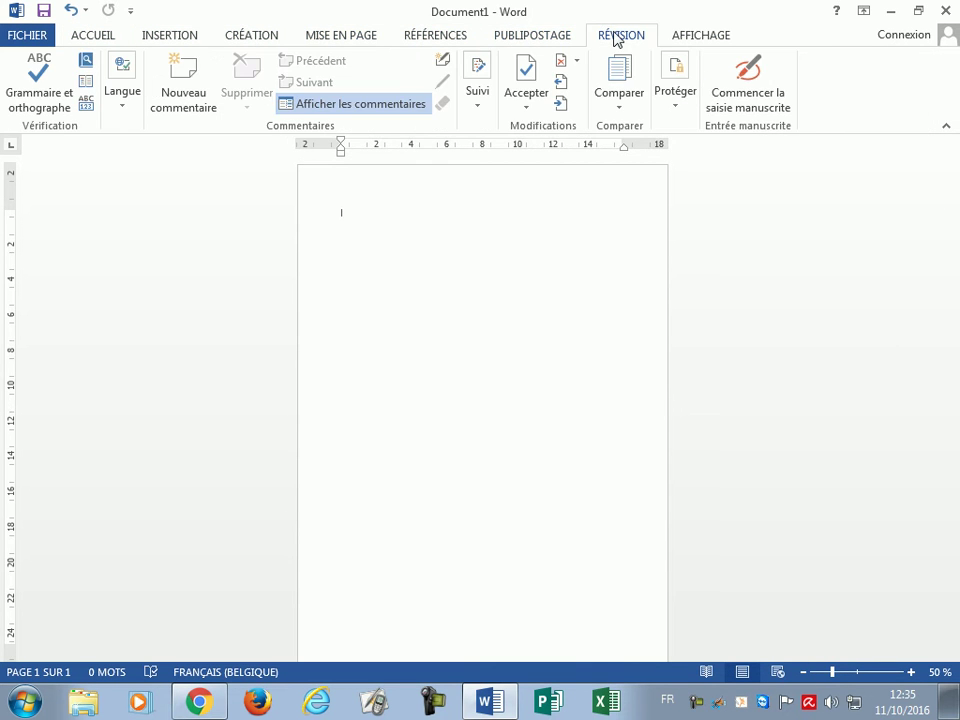
pyautogui.click(96, 42)
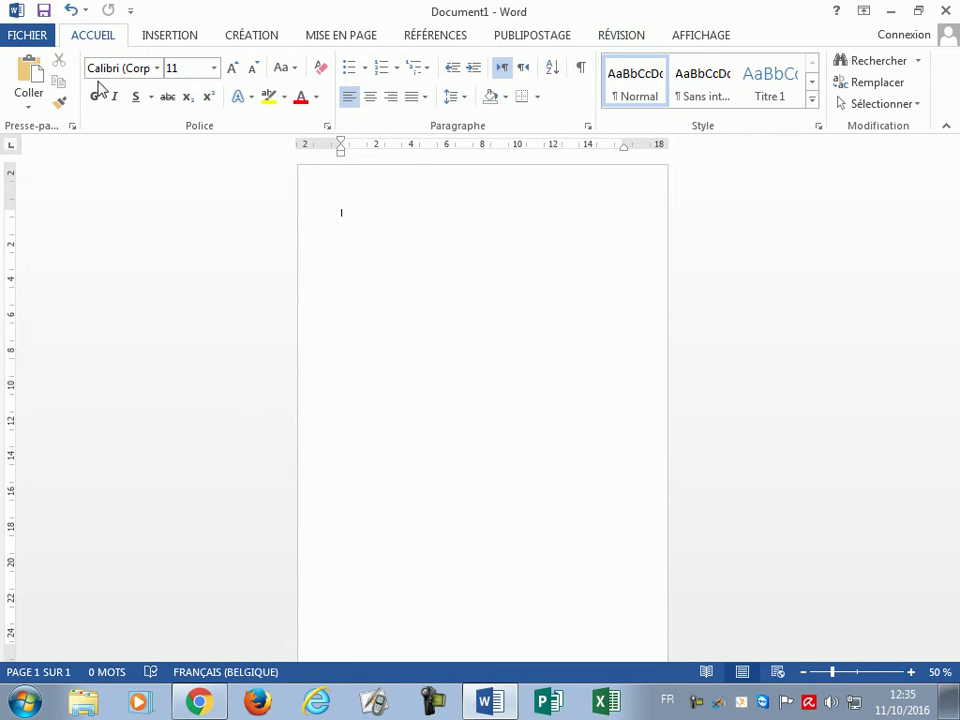
pyautogui.click(697, 40)
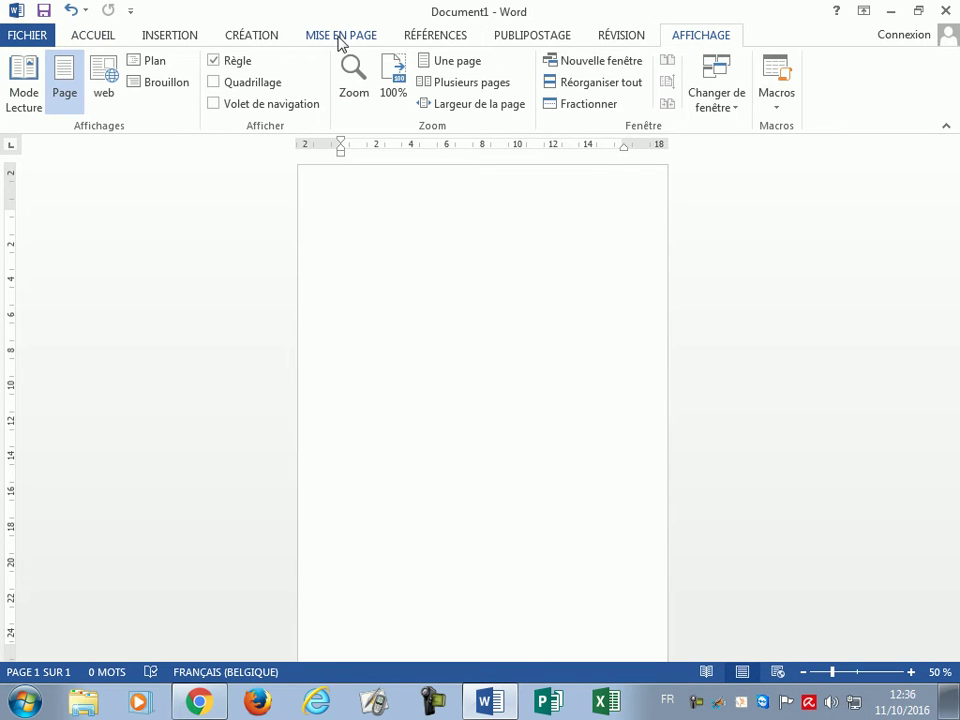
pyautogui.click(95, 38)
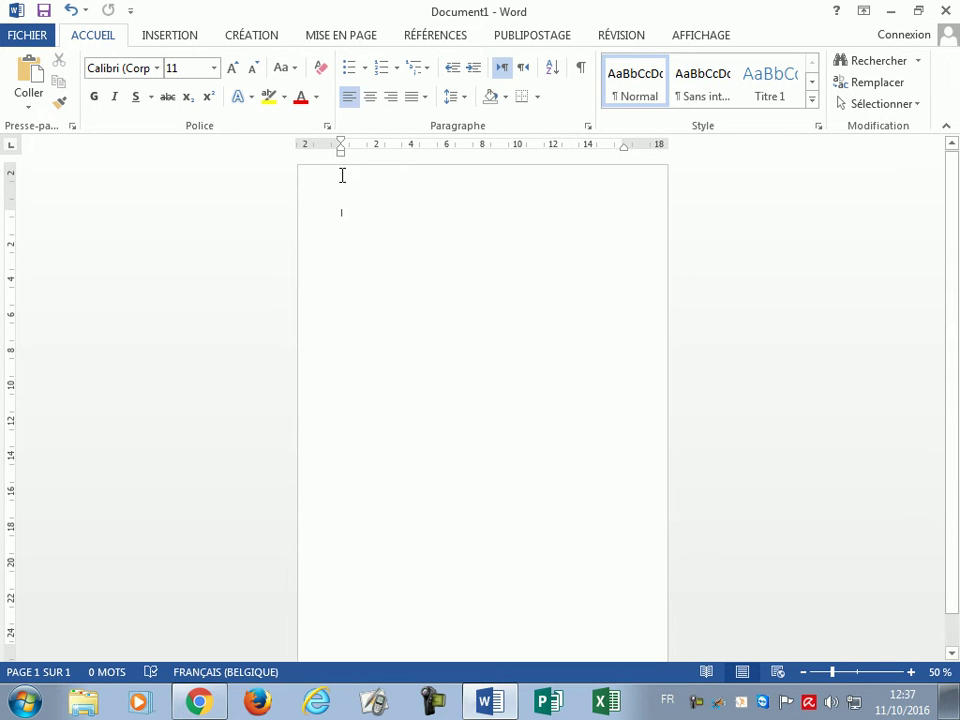
# Set the text direction to right-to-left and keep both the ribbon's tabs and commands displayed.
pyautogui.doubleClick(107, 43)
pyautogui.click(102, 44)
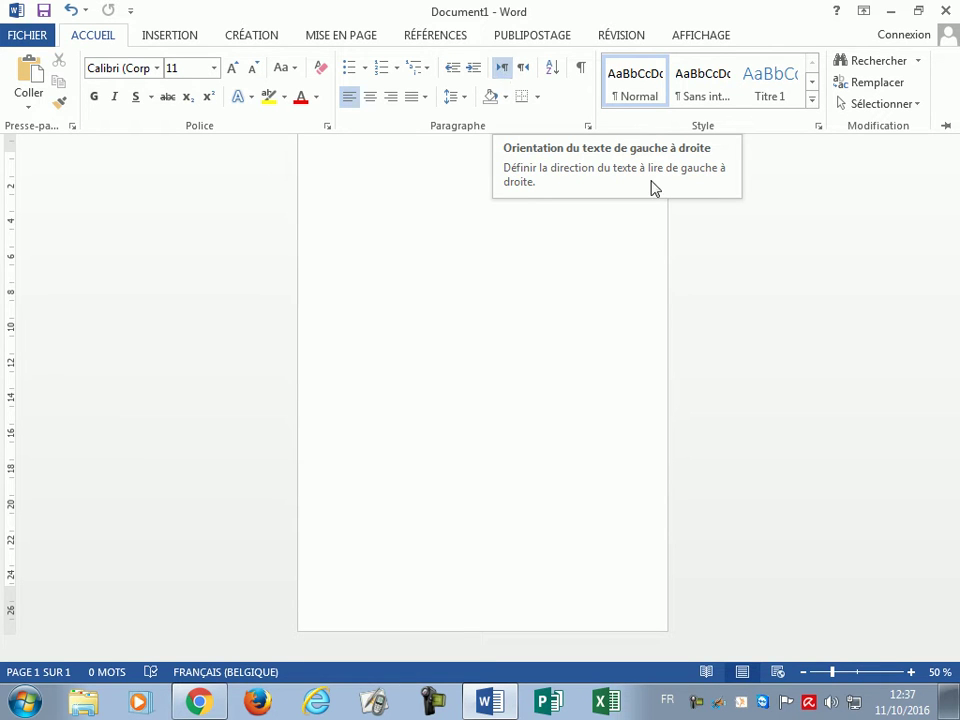
pyautogui.doubleClick(521, 69)
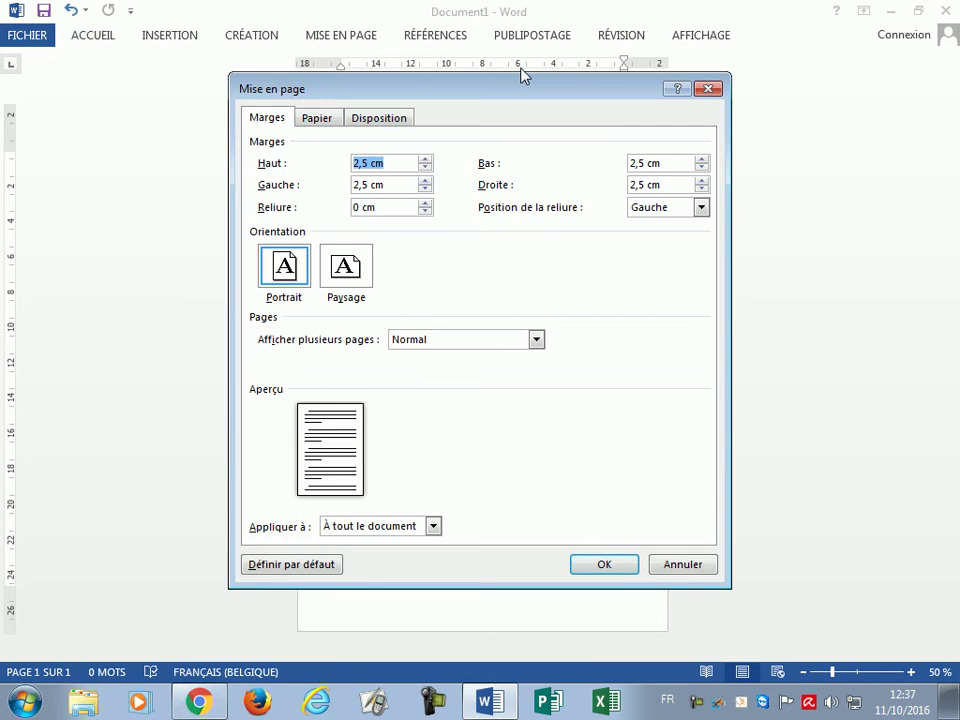
pyautogui.click(708, 88)
pyautogui.click(863, 11)
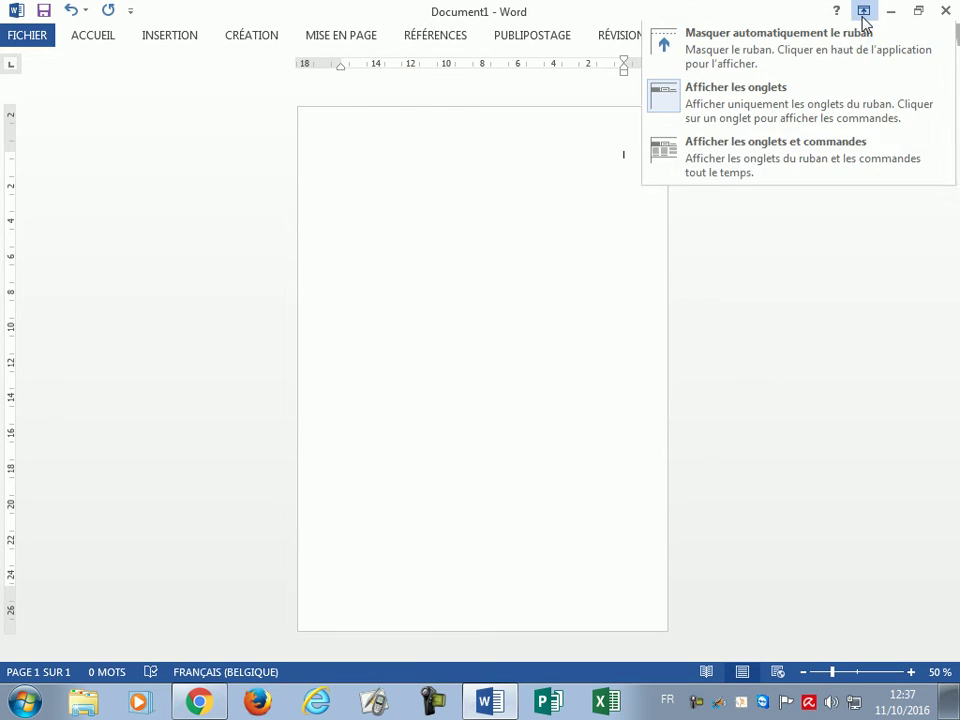
pyautogui.click(740, 158)
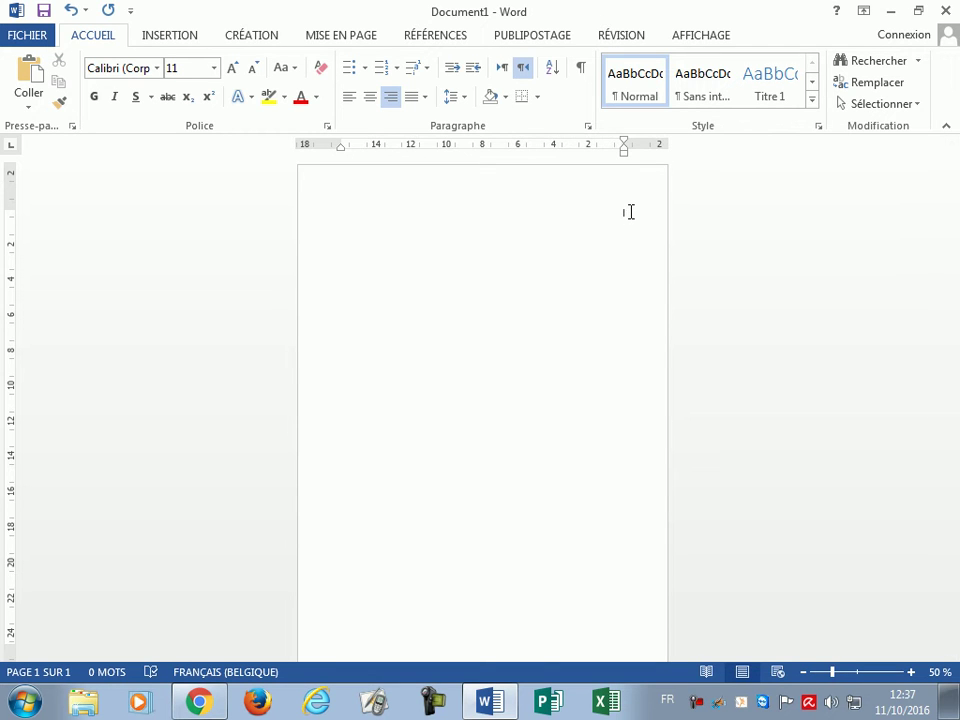
# Examine the rulers and margins of the right-to-left page at 120% zoom.
pyautogui.click(910, 674)
pyautogui.click(910, 674)
pyautogui.click(910, 674)
pyautogui.click(910, 673)
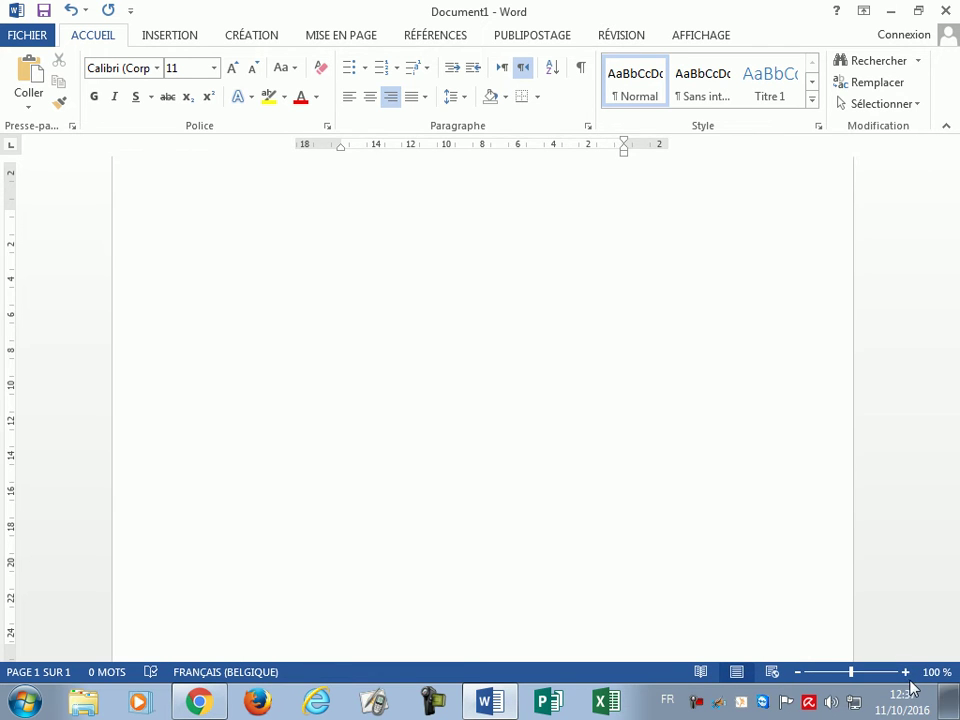
pyautogui.click(910, 673)
pyautogui.click(908, 673)
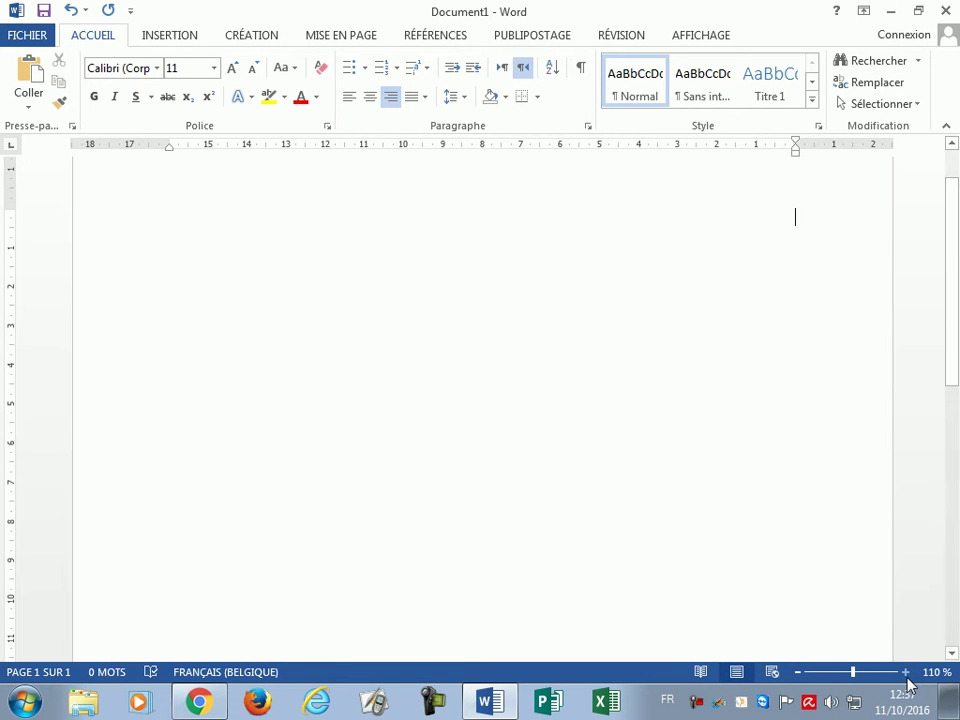
pyautogui.click(906, 674)
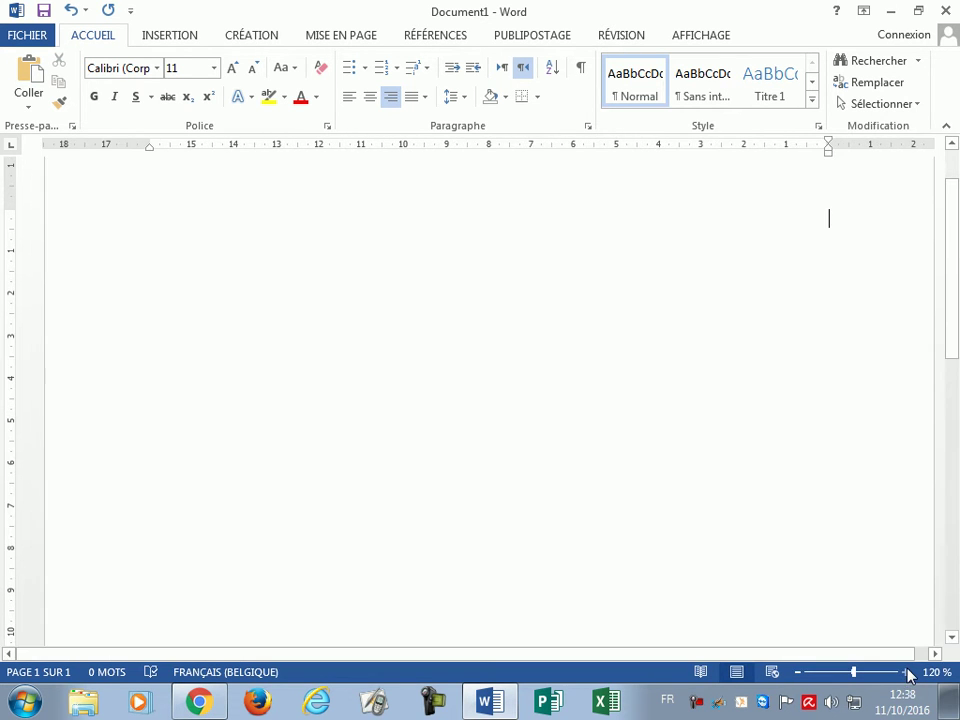
pyautogui.moveTo(953, 272); pyautogui.dragTo(953, 222)
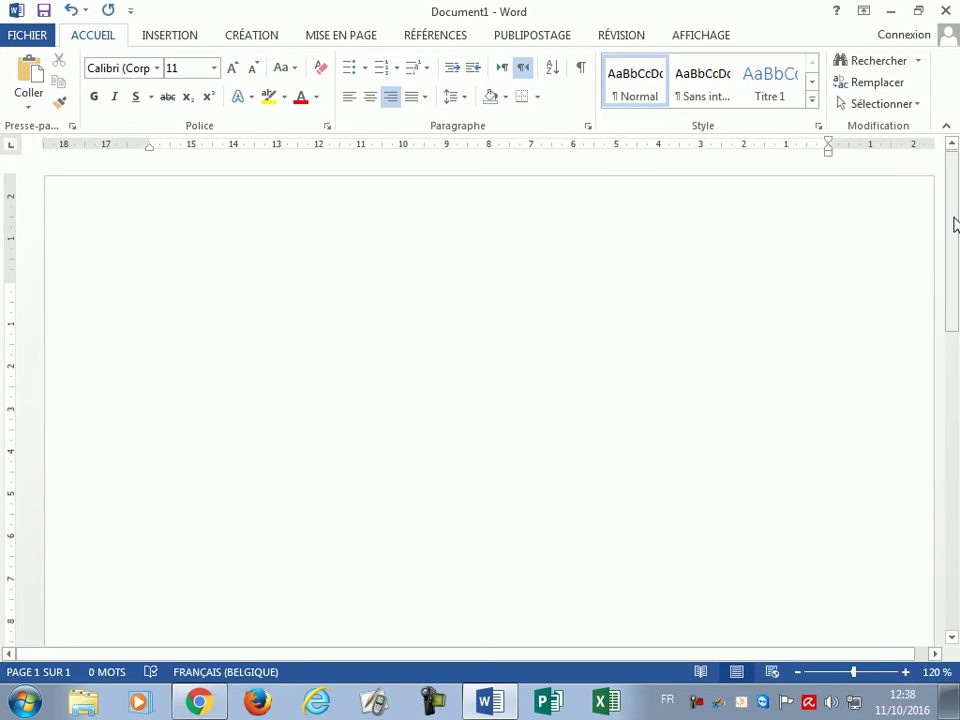
pyautogui.moveTo(949, 274); pyautogui.dragTo(949, 306)
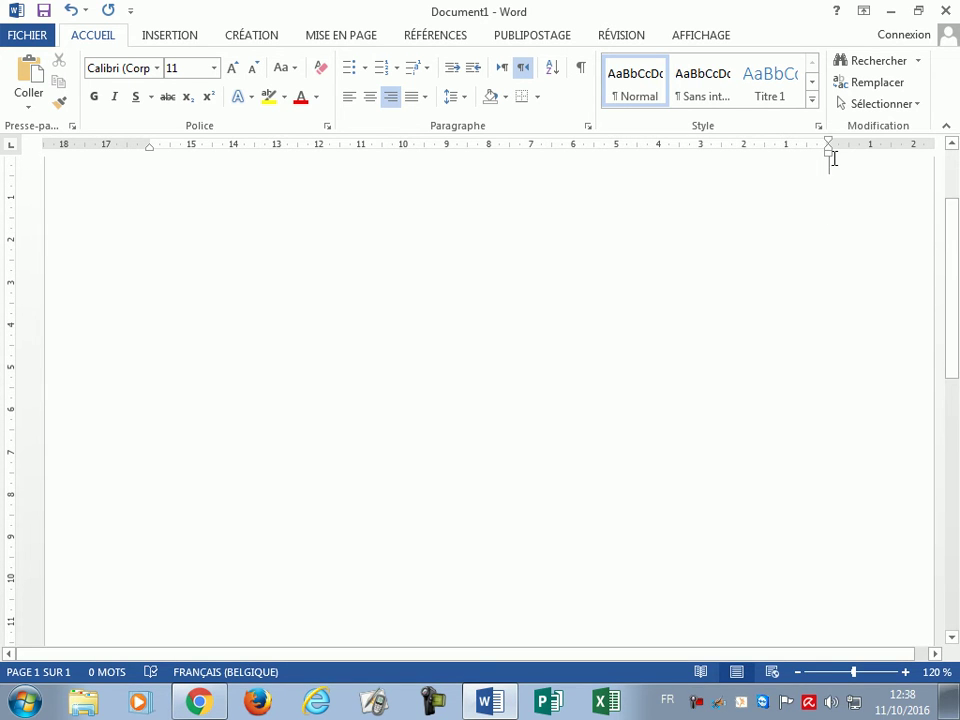
# Switch the text direction to left-to-right and add an empty paragraph on the page.
pyautogui.click(500, 74)
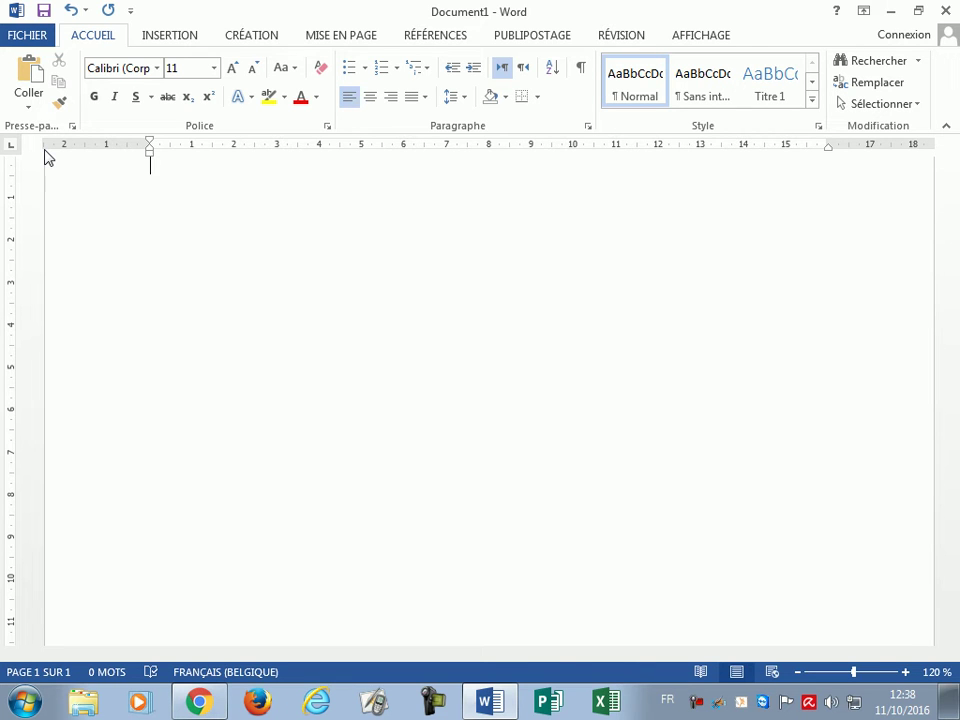
pyautogui.press('Return')
pyautogui.moveTo(953, 268); pyautogui.dragTo(952, 256)
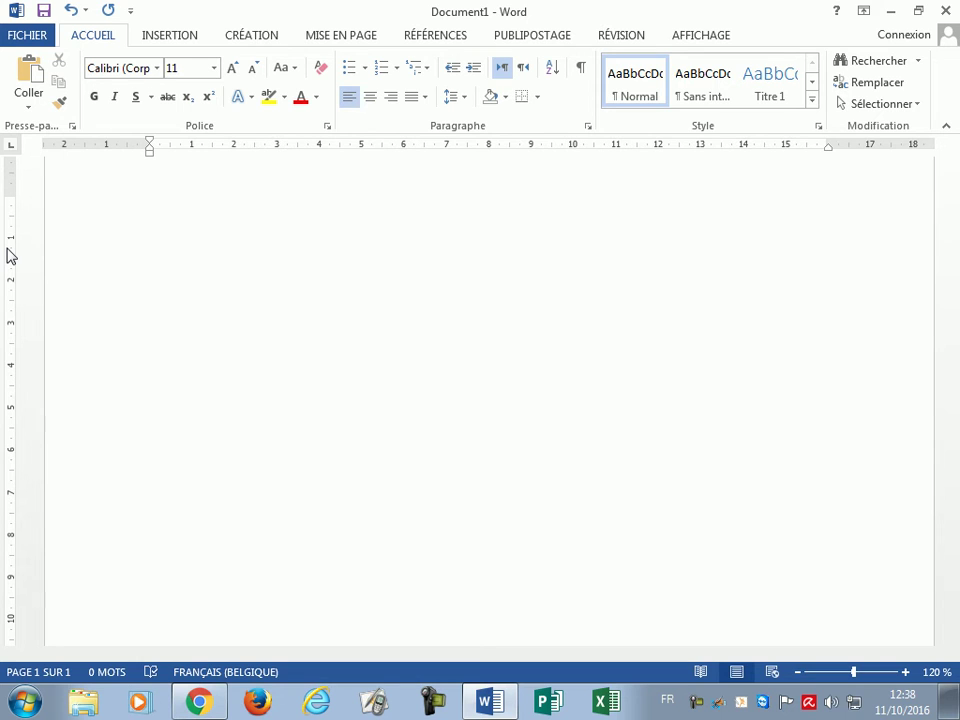
# Reduce the page zoom to 60% and check the margins in the page setup settings, leaving them unchanged.
pyautogui.moveTo(854, 672); pyautogui.dragTo(851, 672)
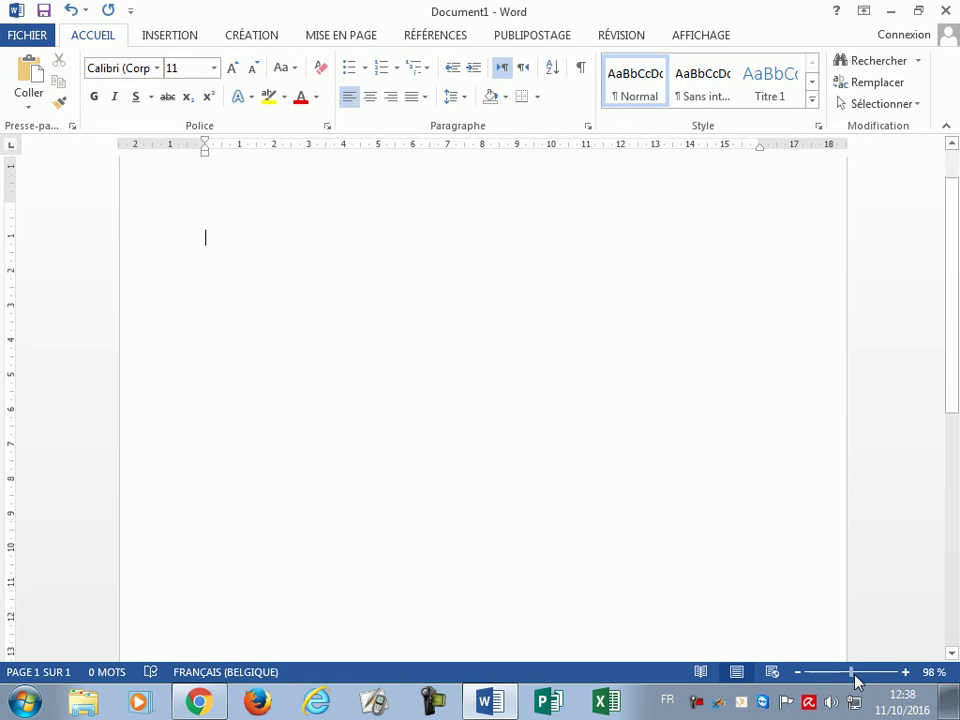
pyautogui.click(798, 674)
pyautogui.click(799, 678)
pyautogui.click(799, 678)
pyautogui.click(800, 677)
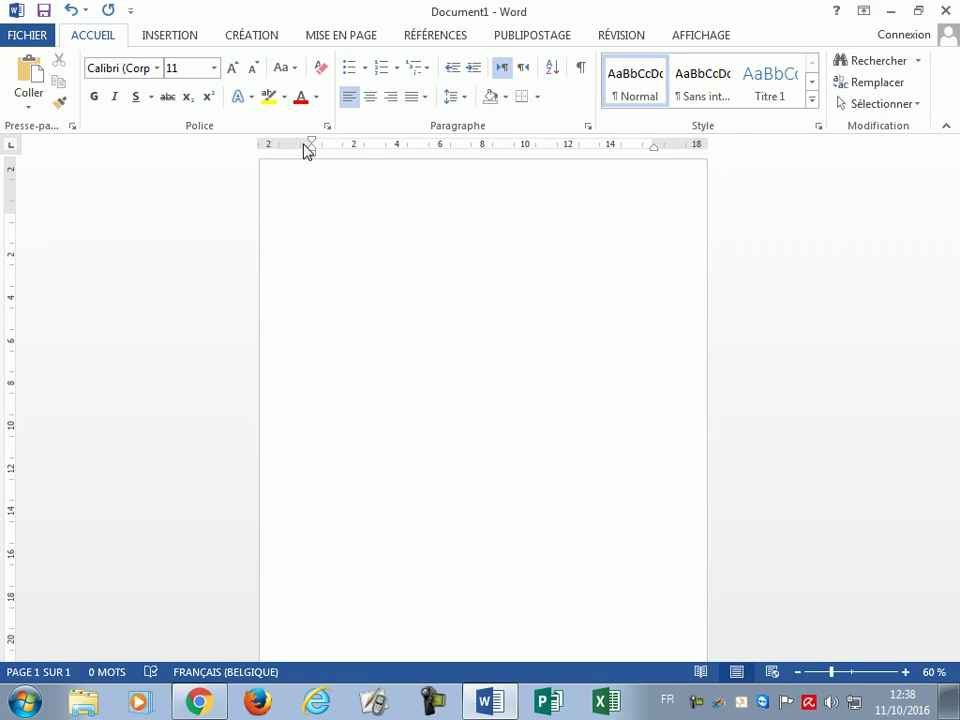
pyautogui.doubleClick(12, 344)
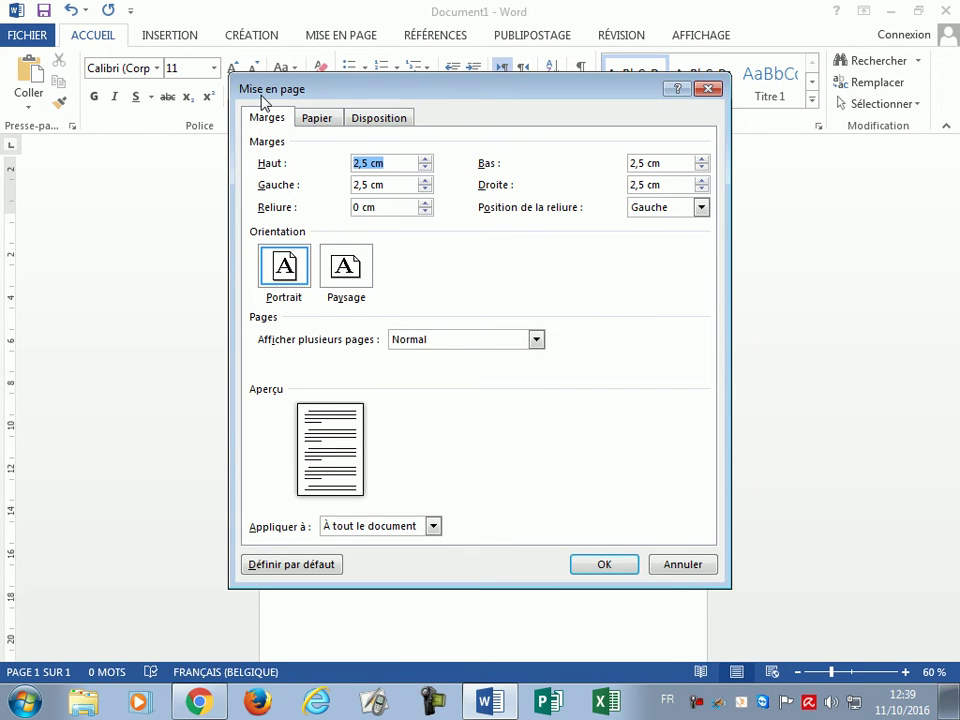
pyautogui.click(672, 566)
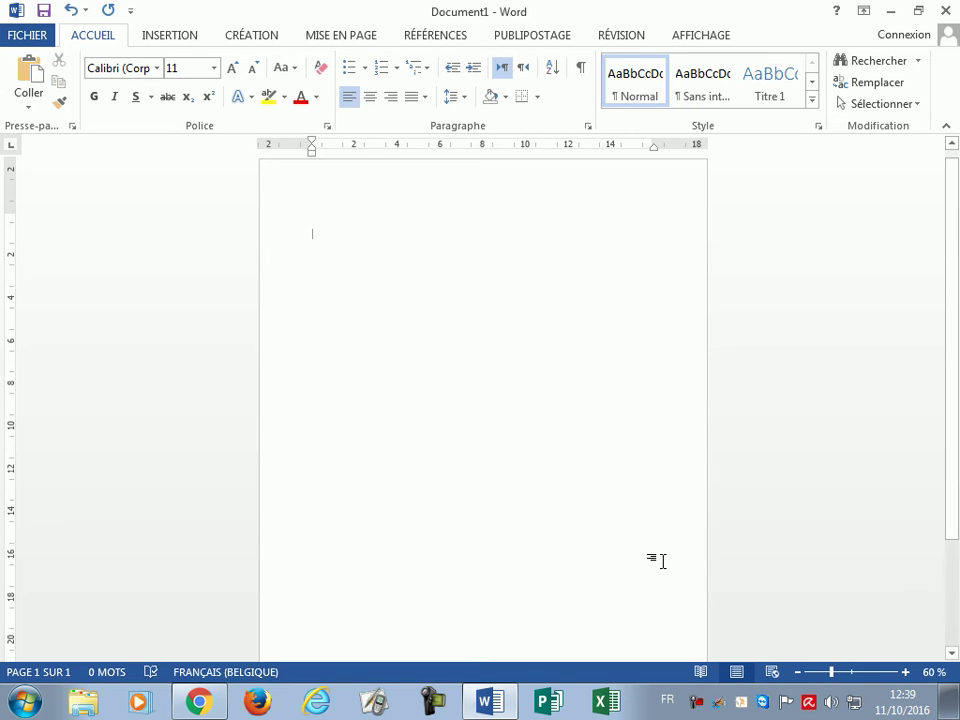
# Set the document's top and bottom margins to 1,5 cm in the custom margins settings.
pyautogui.click(340, 37)
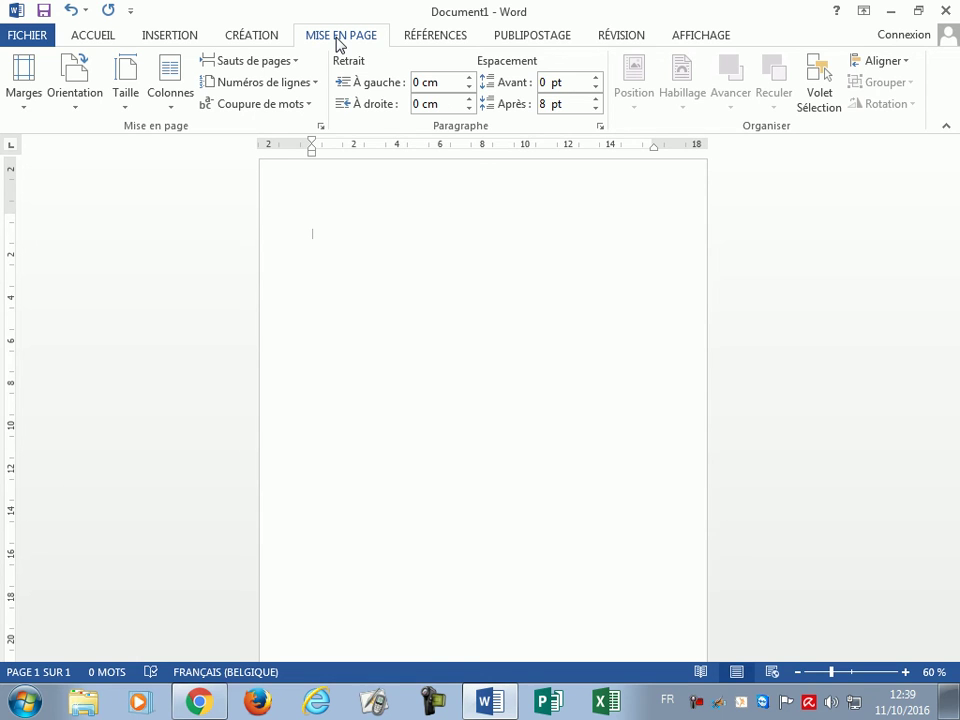
pyautogui.click(23, 113)
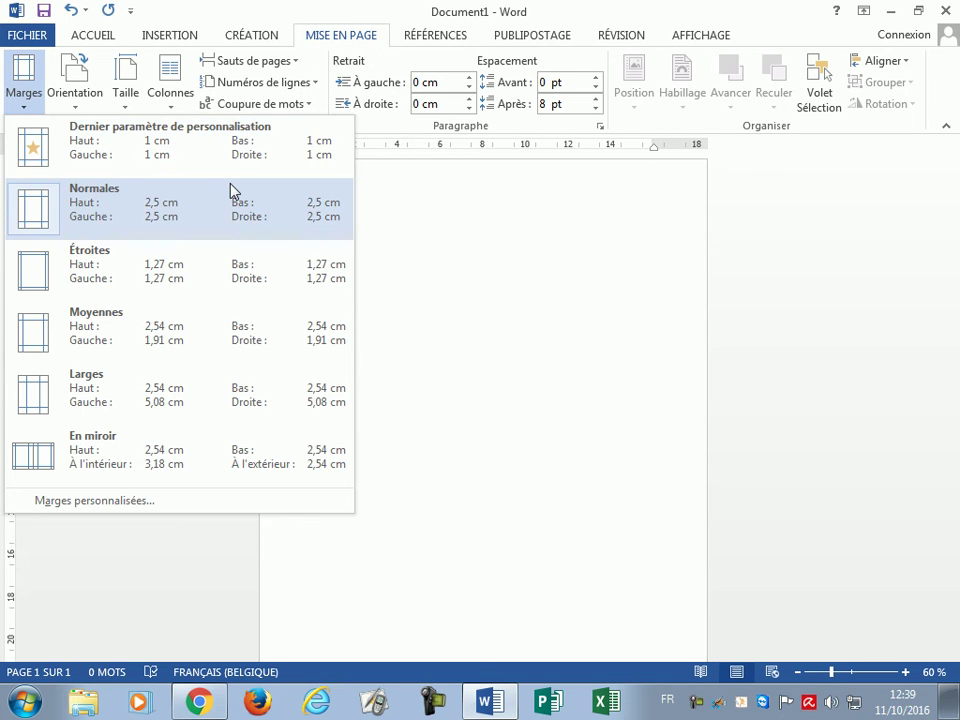
pyautogui.click(86, 510)
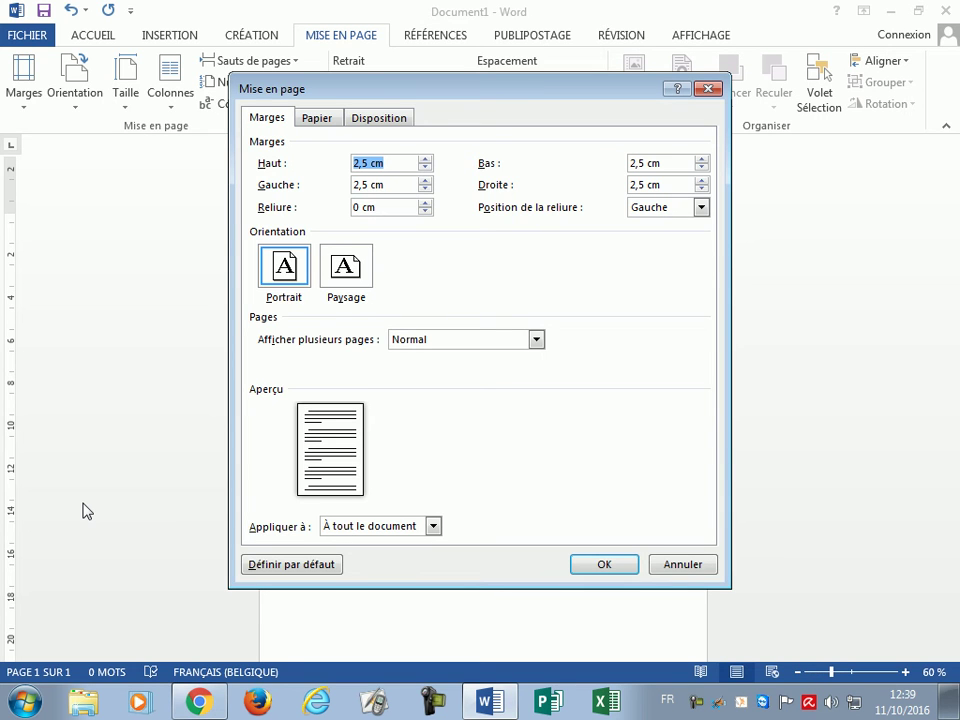
pyautogui.click(357, 166)
pyautogui.click(424, 169)
pyautogui.click(424, 169)
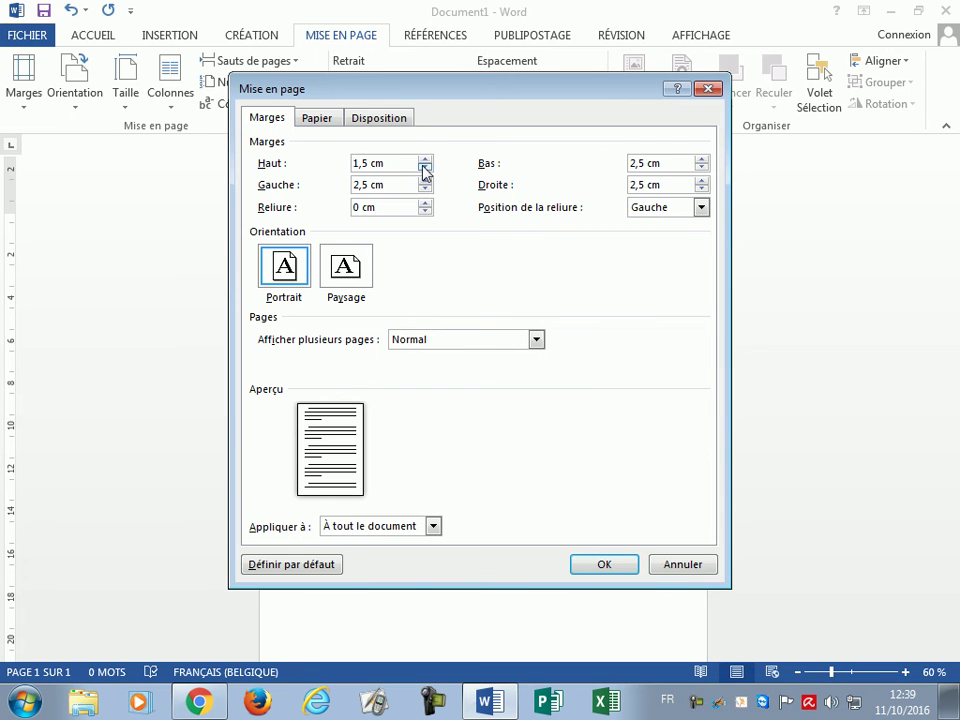
pyautogui.click(701, 168)
pyautogui.click(701, 168)
pyautogui.click(701, 168)
pyautogui.click(701, 168)
pyautogui.click(701, 168)
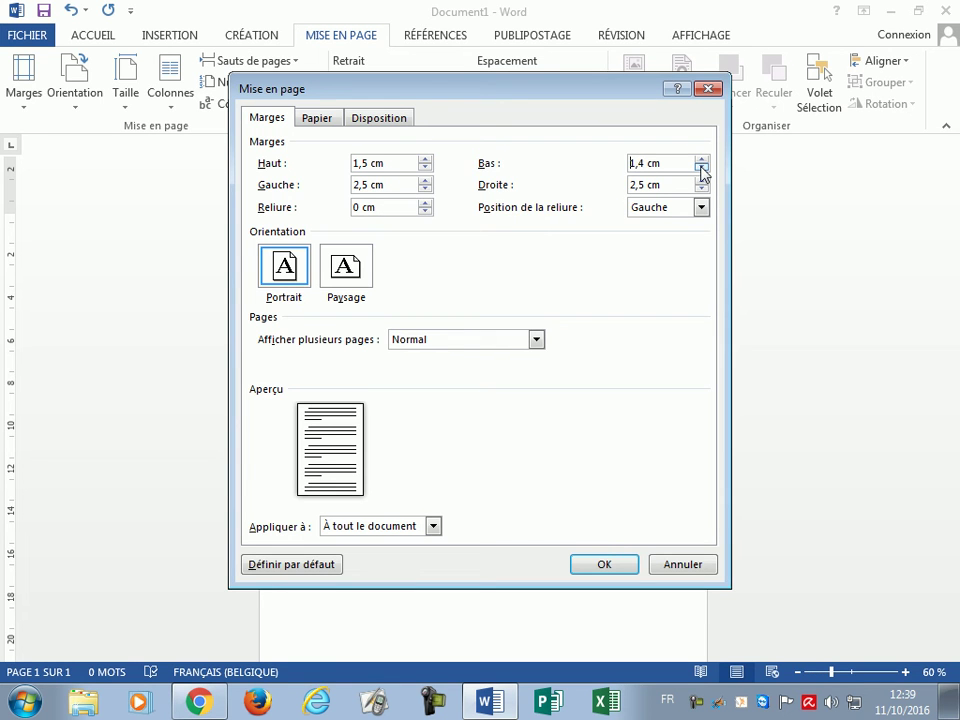
pyautogui.click(700, 160)
# Set the left and right margins to 1,5 cm and apply the custom margins to the whole document.
pyautogui.click(425, 189)
pyautogui.click(425, 189)
pyautogui.click(425, 189)
pyautogui.click(425, 189)
pyautogui.click(425, 189)
pyautogui.click(425, 189)
pyautogui.click(425, 189)
pyautogui.click(425, 189)
pyautogui.click(425, 187)
pyautogui.click(424, 190)
pyautogui.click(701, 189)
pyautogui.click(701, 189)
pyautogui.click(701, 189)
pyautogui.click(701, 189)
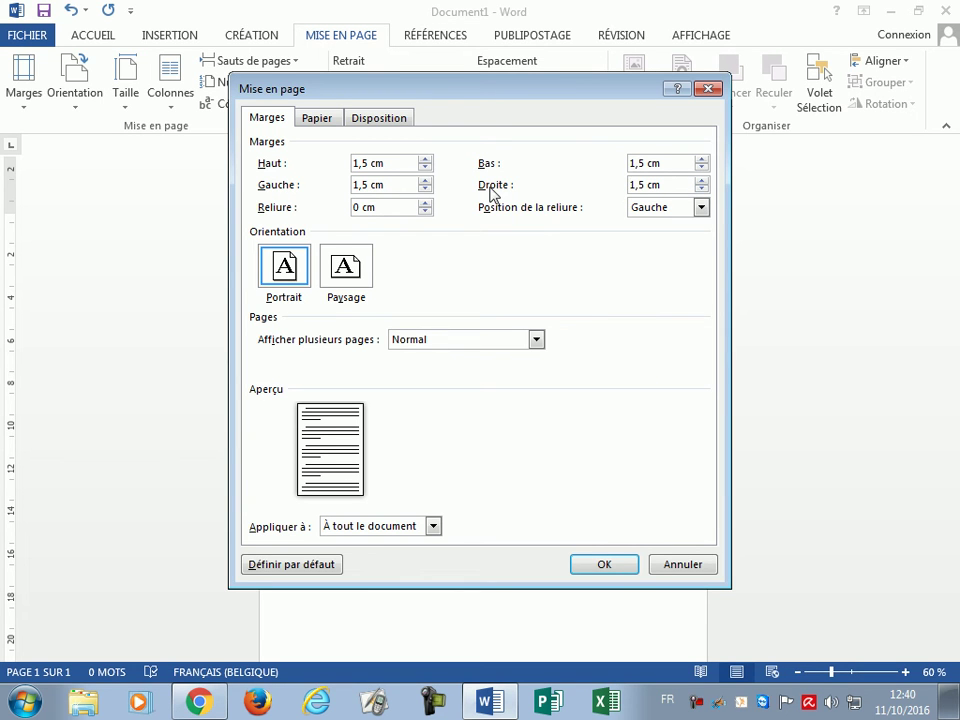
pyautogui.click(593, 566)
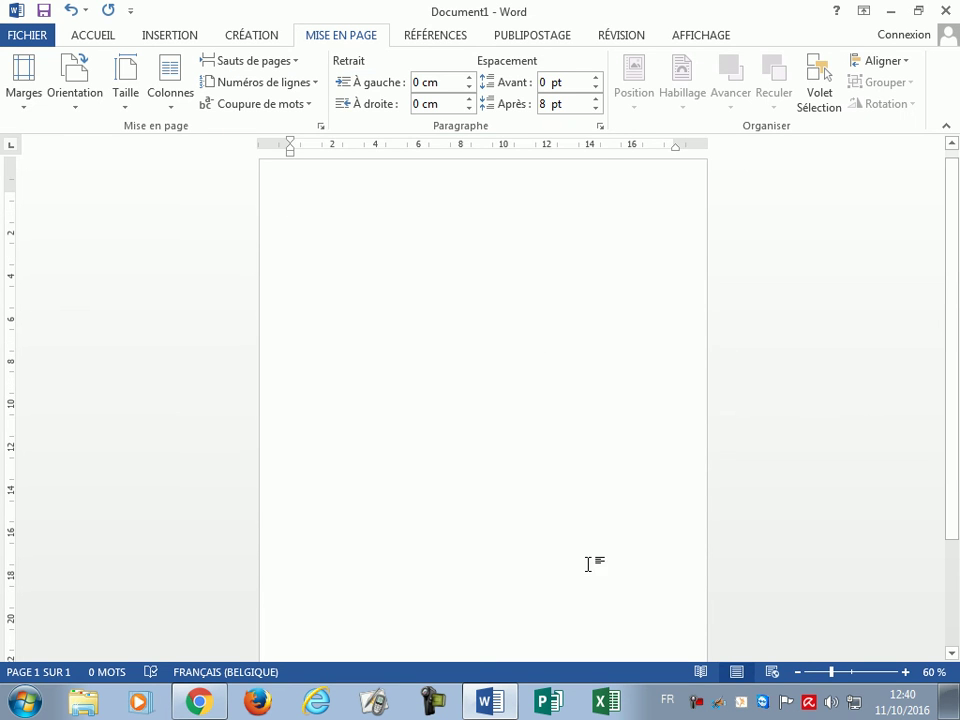
# Reapply the last custom margin setting and replace it with the Étroites margin preset.
pyautogui.click(25, 96)
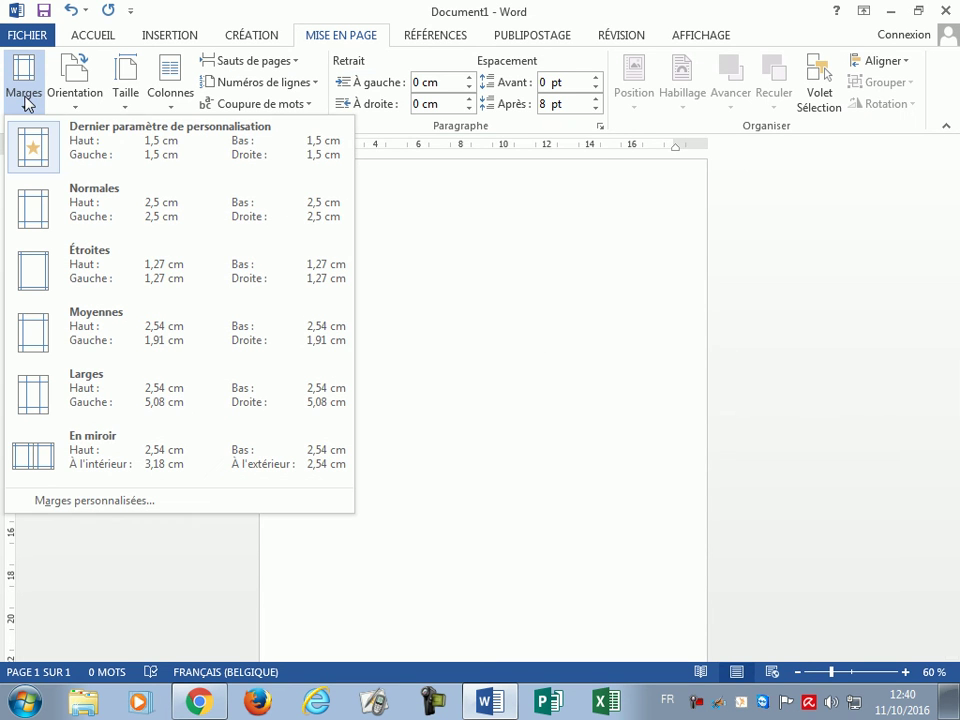
pyautogui.click(166, 163)
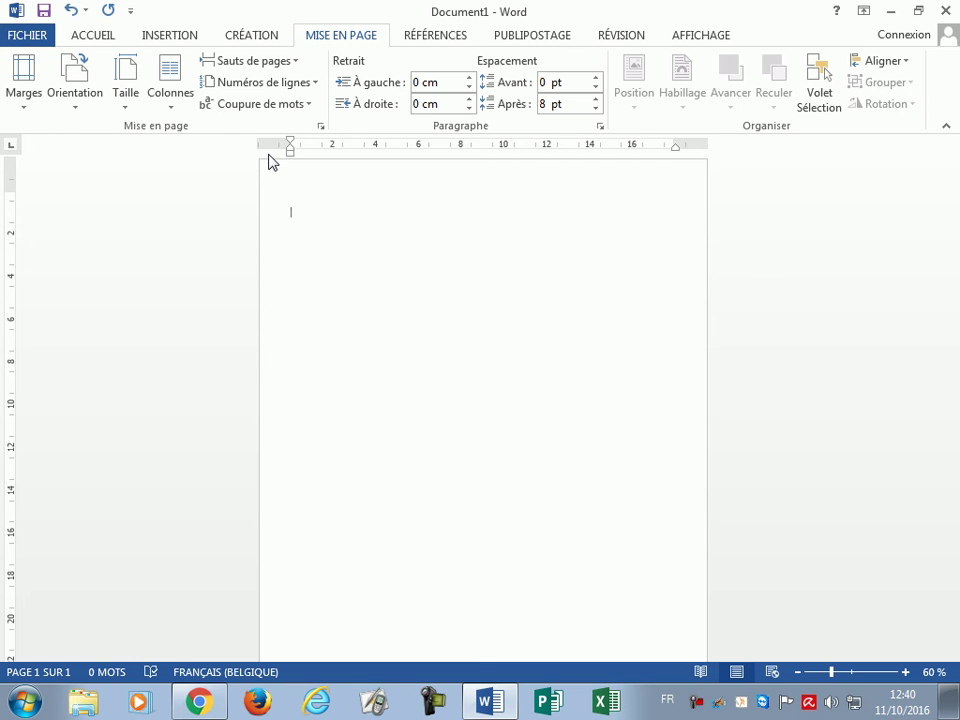
pyautogui.click(22, 80)
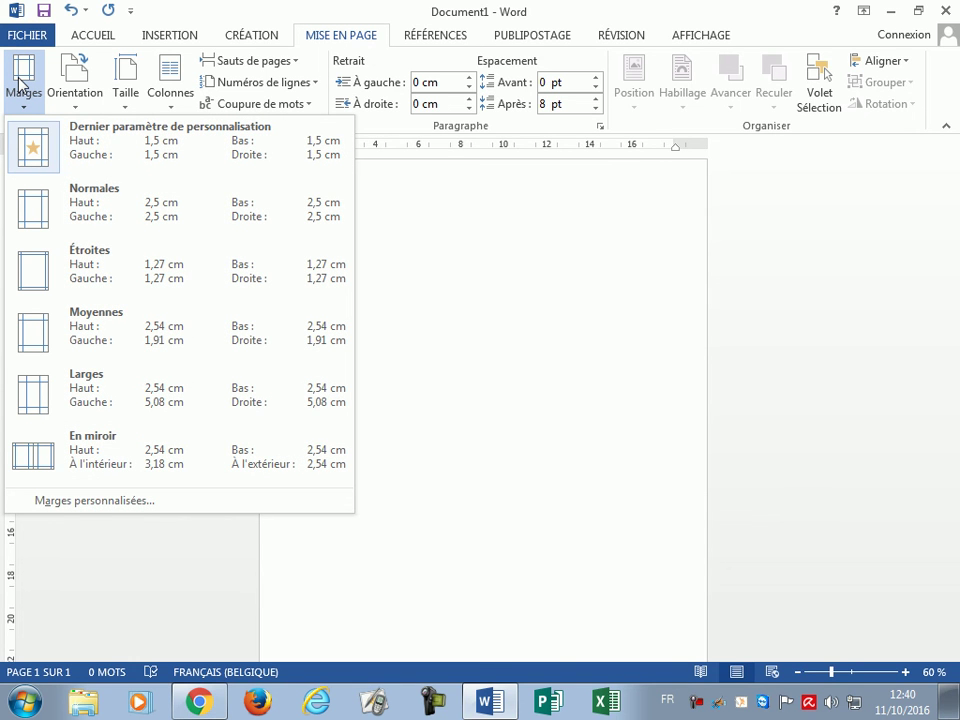
pyautogui.click(65, 264)
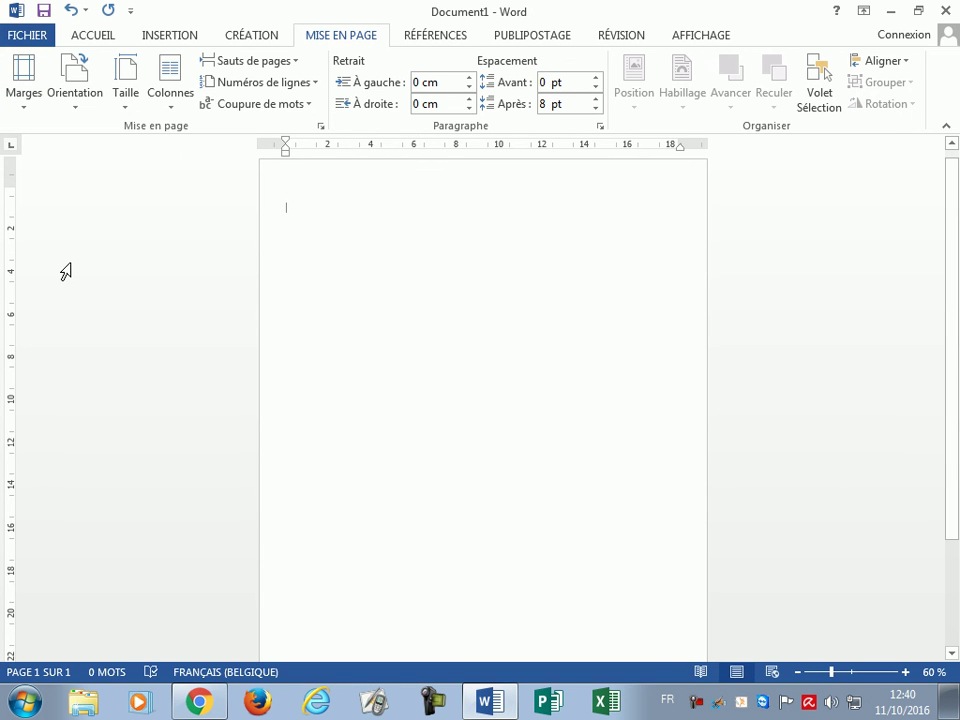
# Set the document's top and left margins to 1 cm in the custom margins settings.
pyautogui.click(21, 88)
pyautogui.click(52, 500)
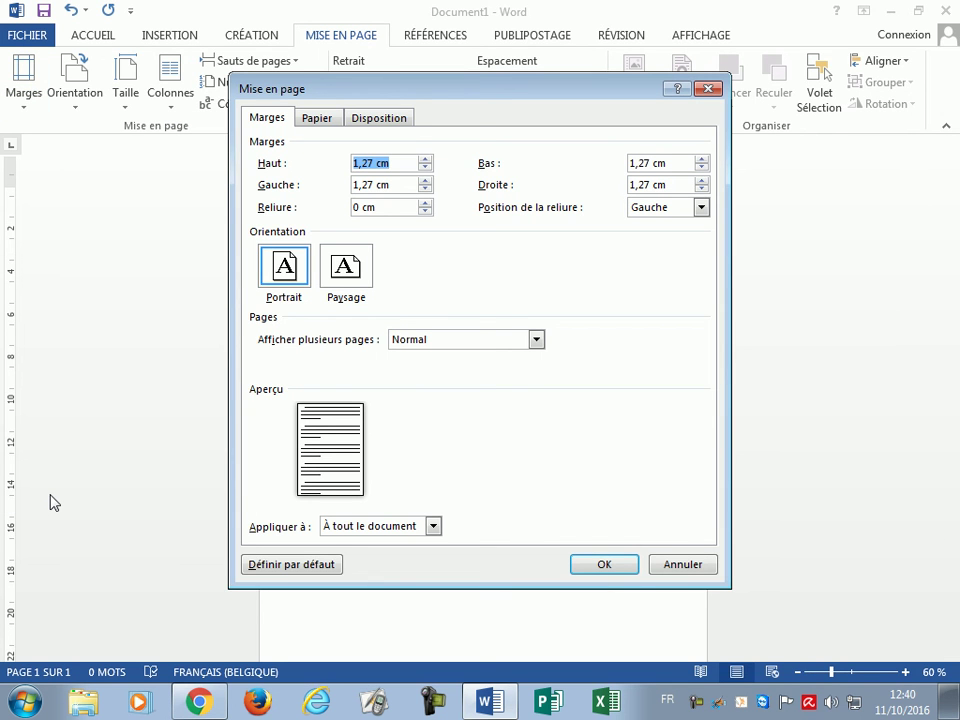
pyautogui.click(425, 167)
pyautogui.click(425, 167)
pyautogui.click(425, 167)
pyautogui.click(425, 189)
pyautogui.click(425, 189)
pyautogui.click(425, 189)
pyautogui.click(425, 189)
pyautogui.click(425, 180)
# Set the right and bottom margins to 1 cm and apply the custom margins to the whole document.
pyautogui.click(702, 189)
pyautogui.click(702, 189)
pyautogui.click(702, 189)
pyautogui.click(702, 167)
pyautogui.click(702, 167)
pyautogui.click(702, 167)
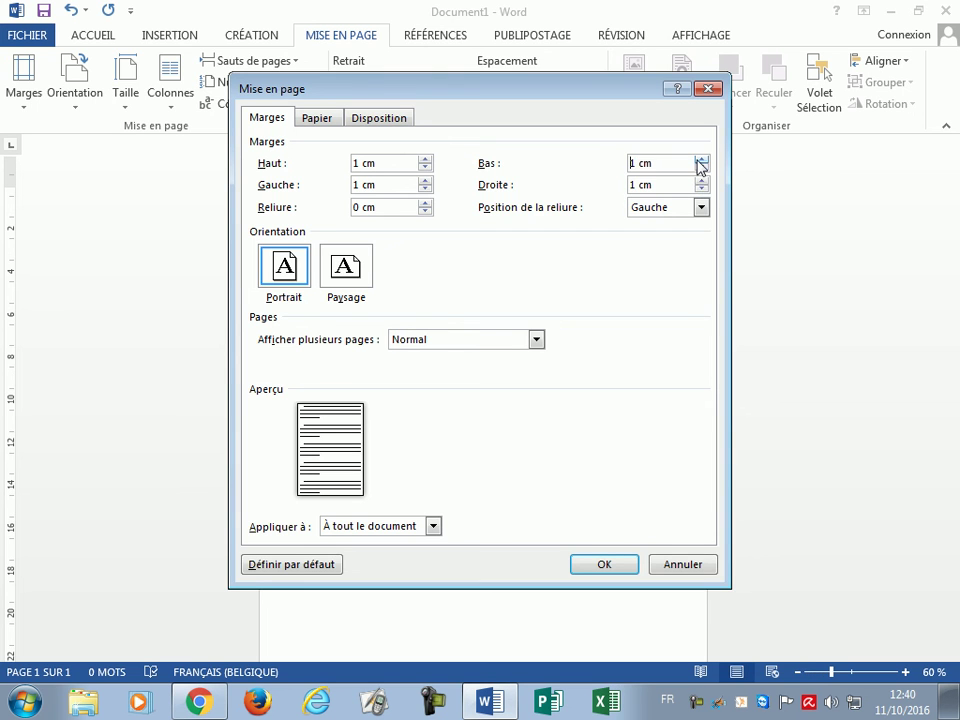
pyautogui.click(602, 563)
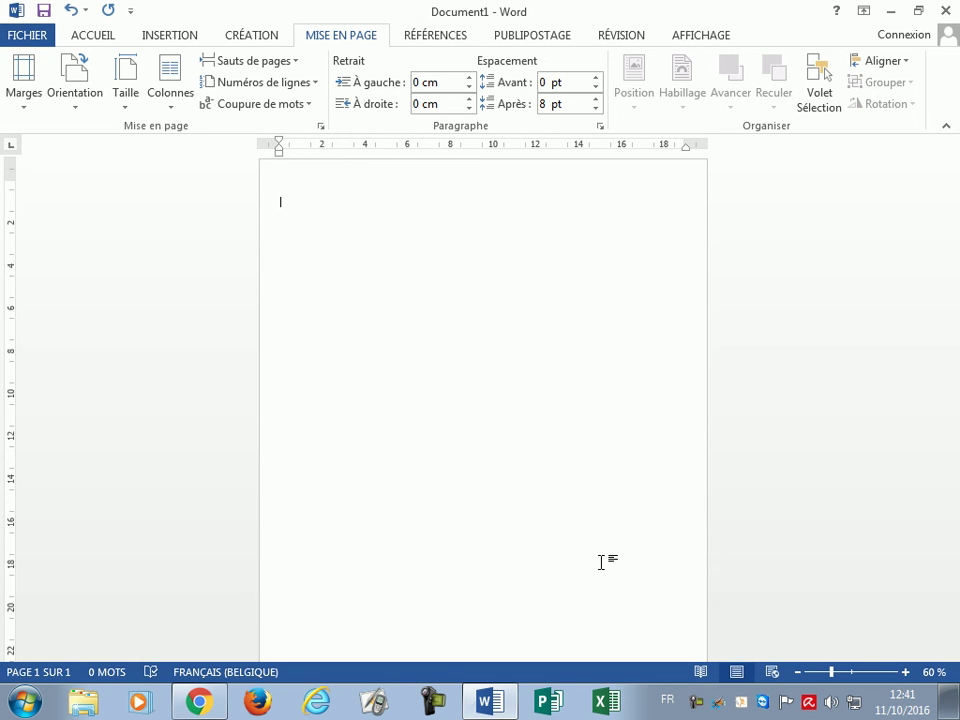
# Review the margin presets and reapply the last custom setting of 1 cm on all sides.
pyautogui.click(24, 90)
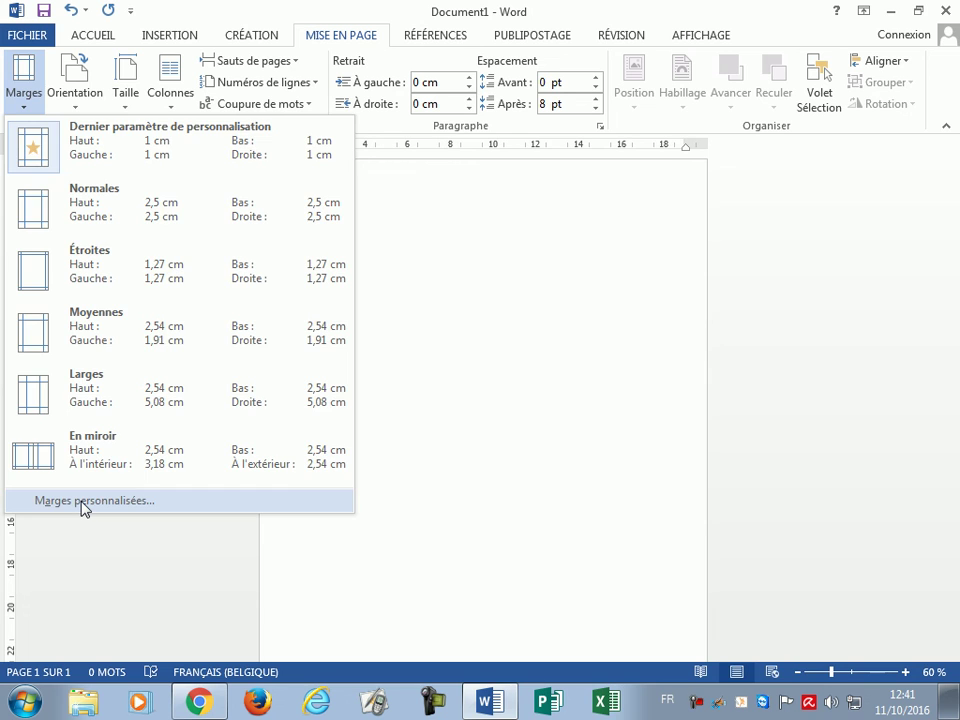
pyautogui.click(392, 358)
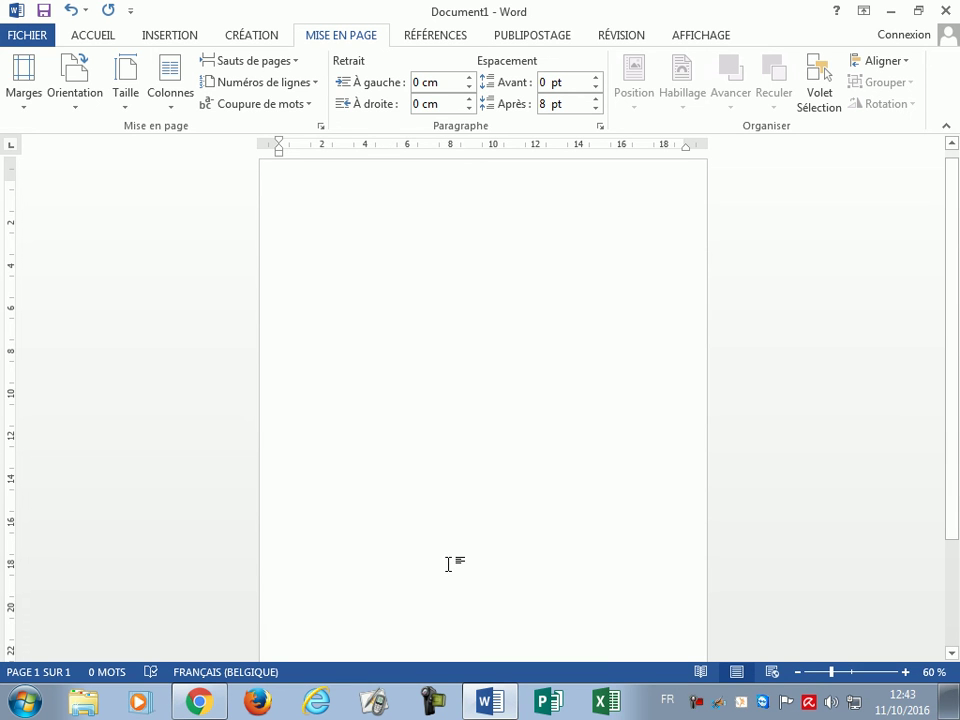
pyautogui.click(16, 110)
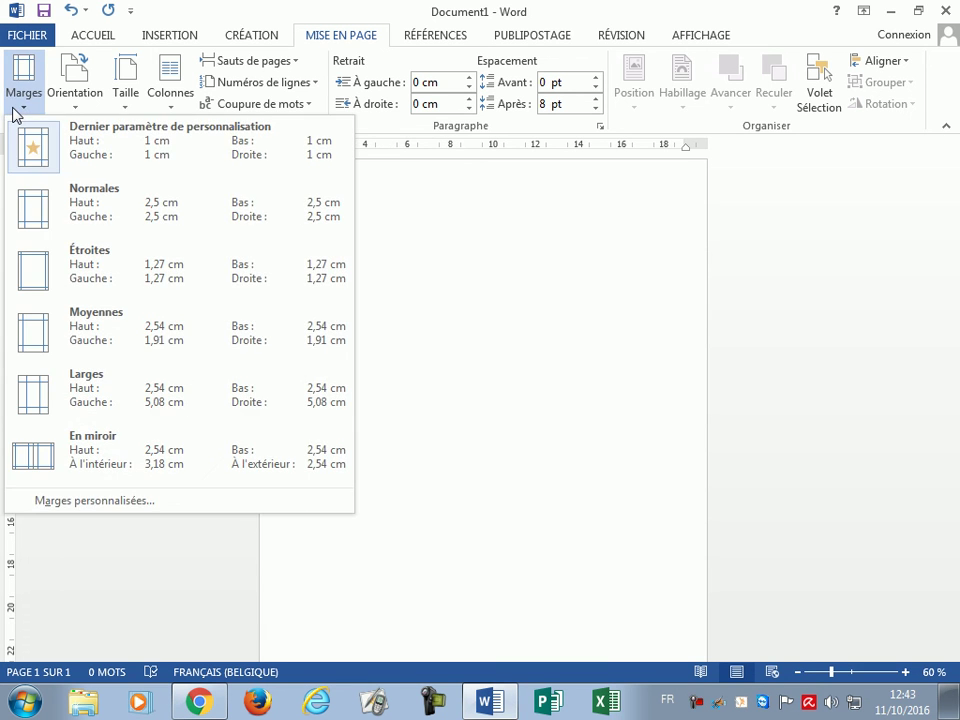
pyautogui.click(45, 160)
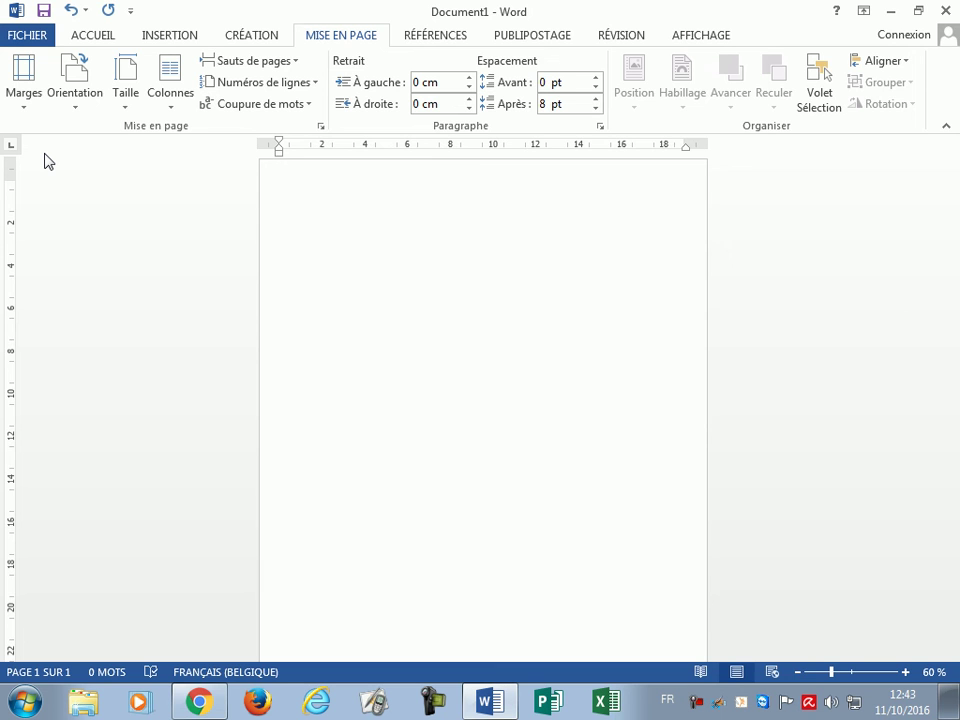
# Try the Paysage page orientation and return the page to Portrait.
pyautogui.click(72, 100)
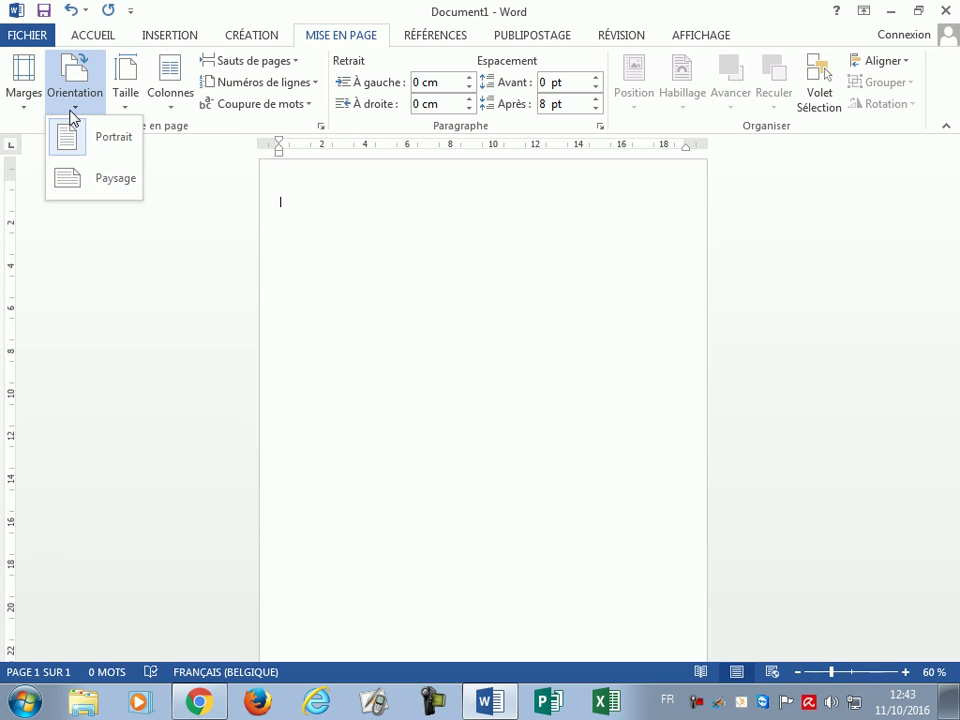
pyautogui.click(58, 190)
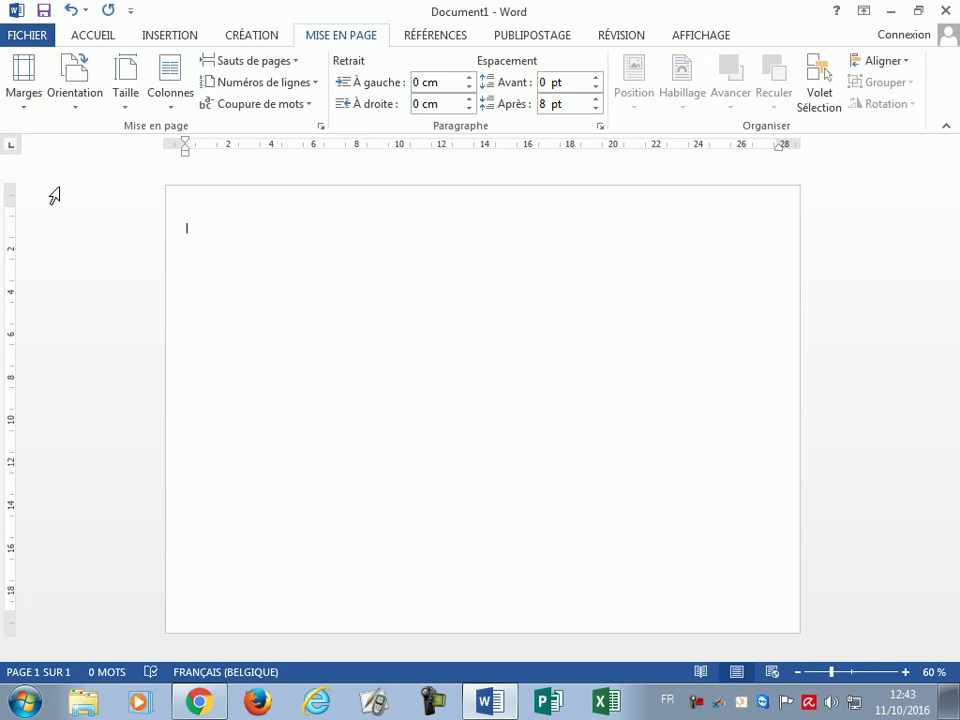
pyautogui.click(77, 95)
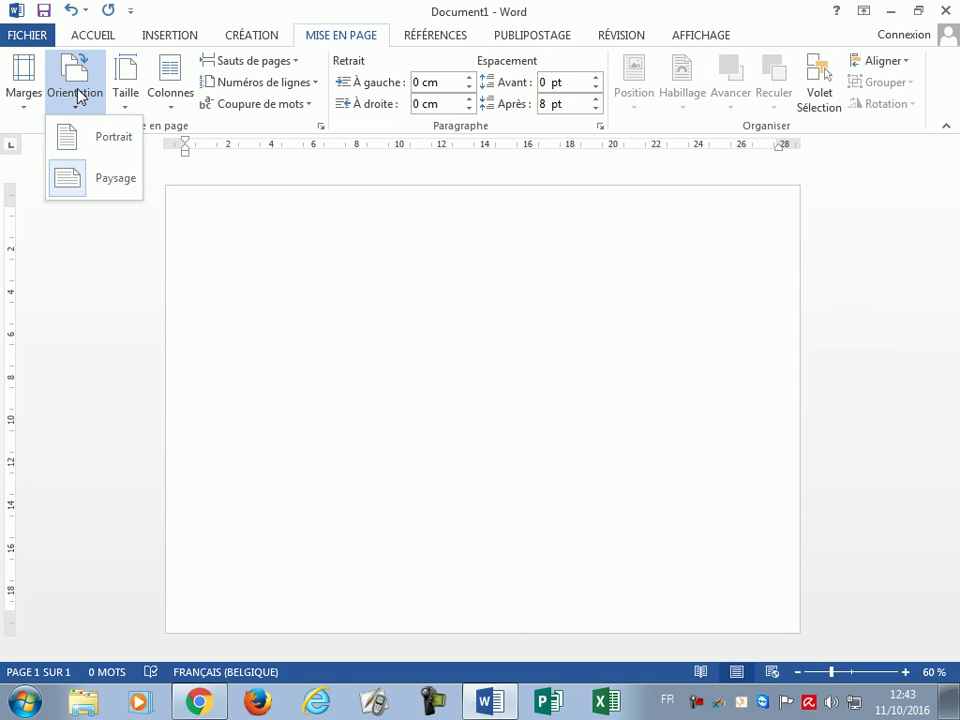
pyautogui.click(73, 137)
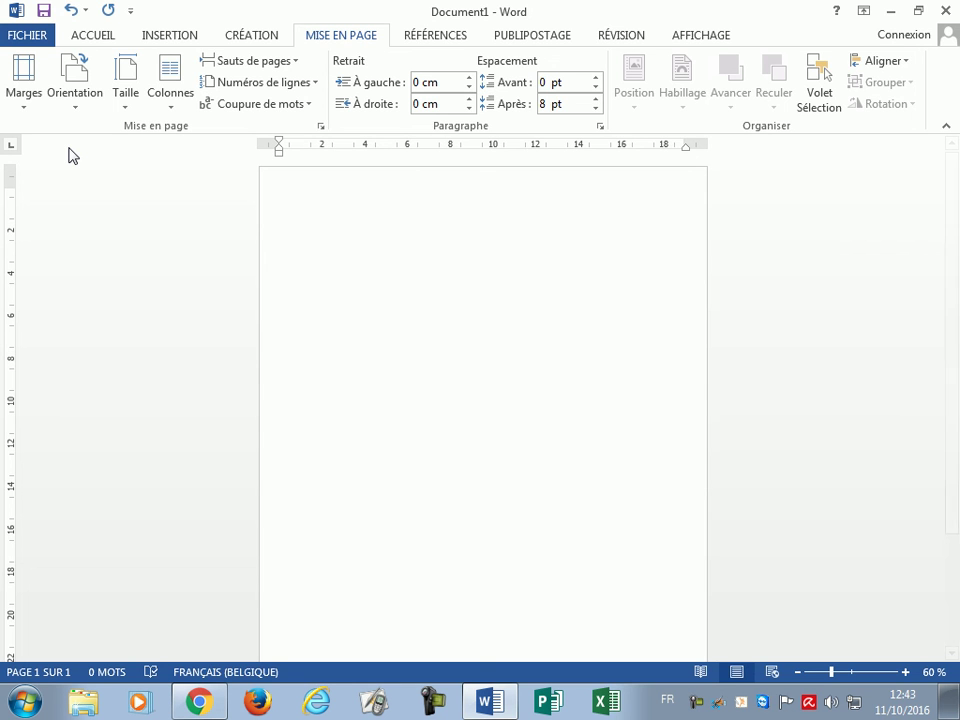
# Set the paragraph's text direction to right-to-left.
pyautogui.click(92, 38)
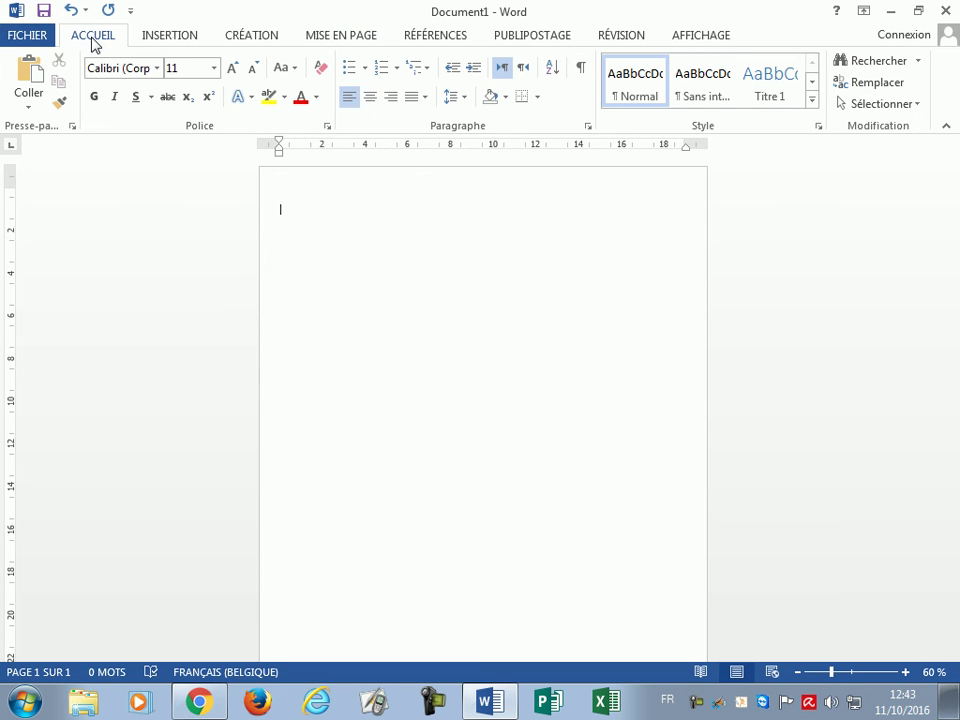
pyautogui.click(519, 74)
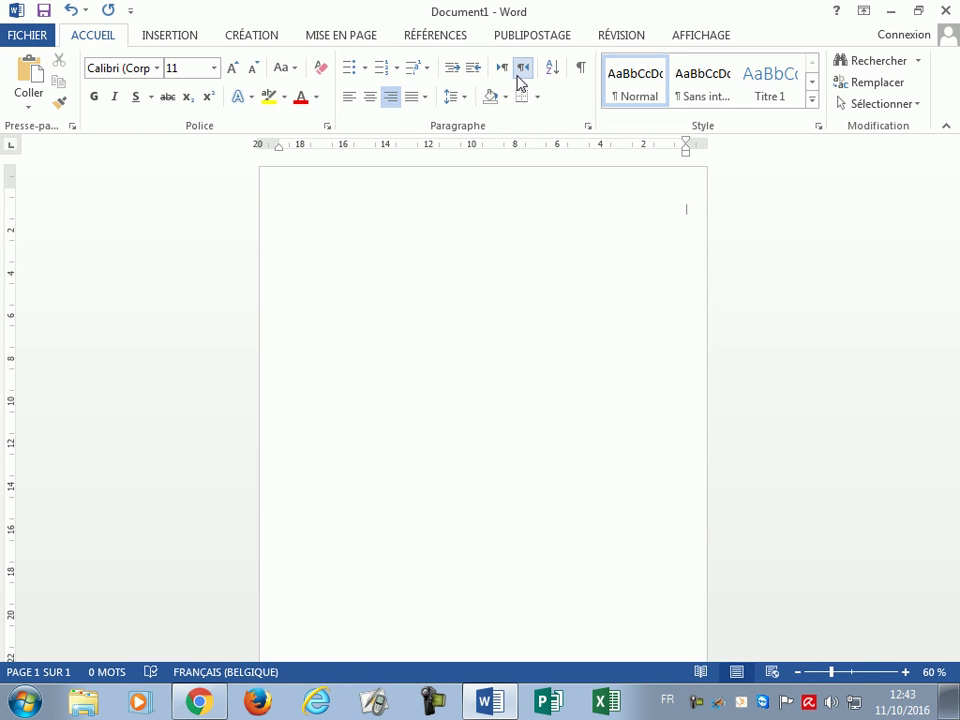